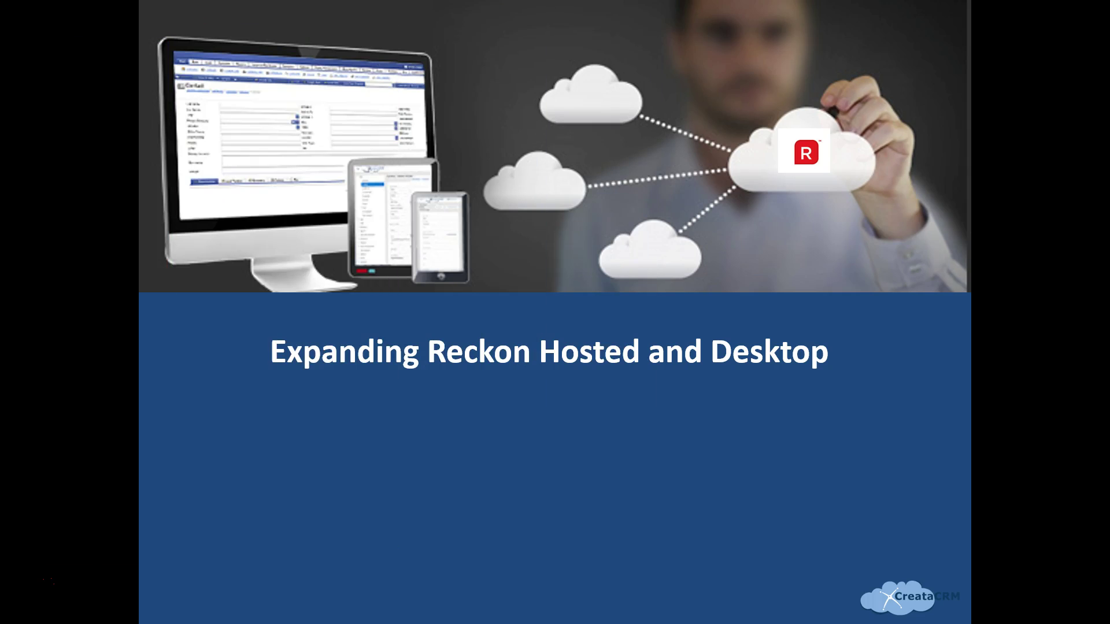
left_click(577, 426)
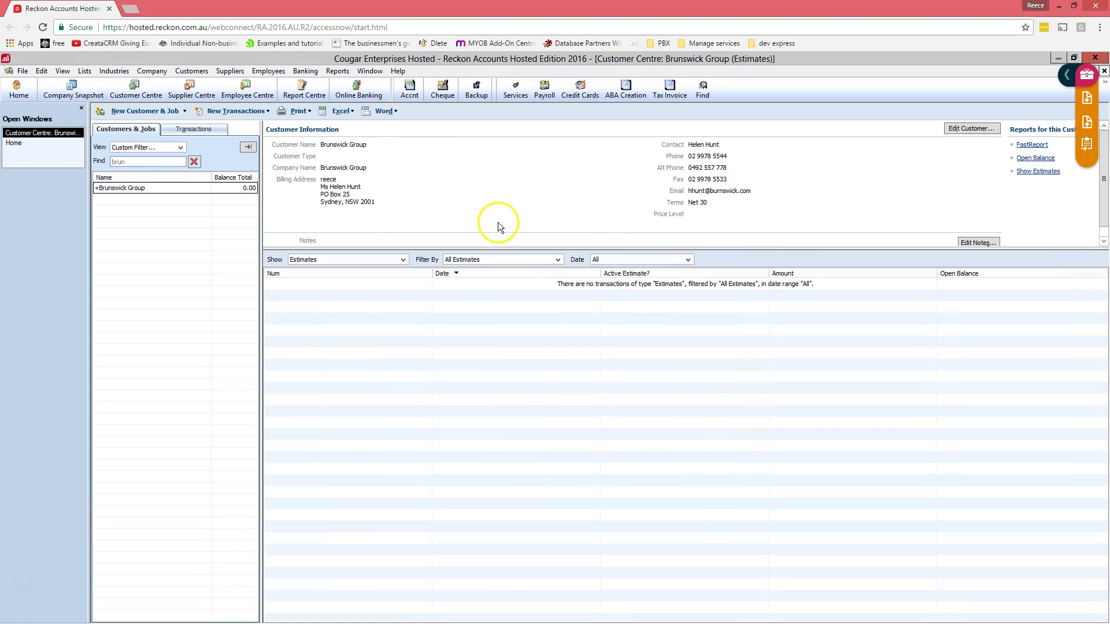
Review the Brunswick Group customer name and billing address in Reckon Accounts, then switch to the matching contact in CreataCRM
left_click_drag(336, 145, 349, 145)
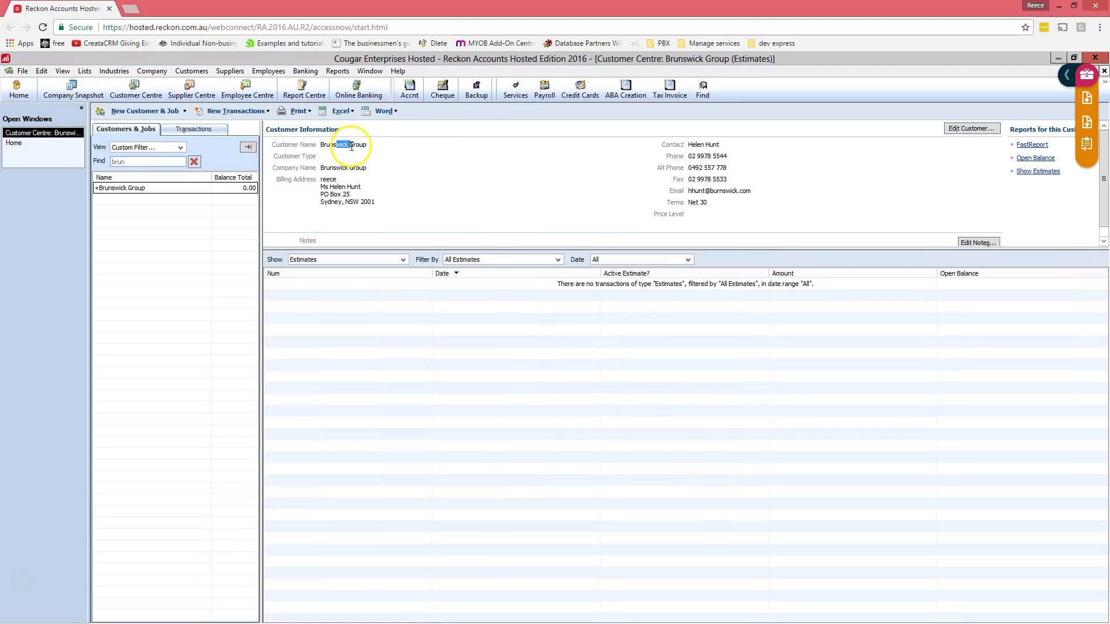
left_click_drag(342, 201, 323, 176)
left_click(333, 184)
left_click_drag(60, 54, 565, 122)
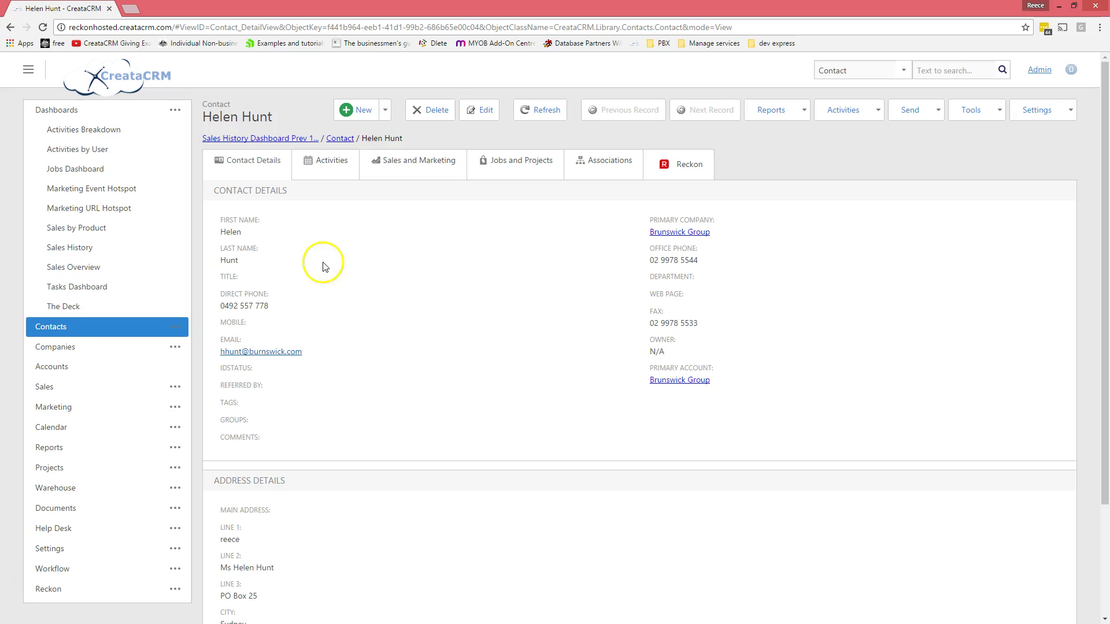
Open the contact's primary company, check its details and linked contacts, and return to the contact record
left_click(655, 236)
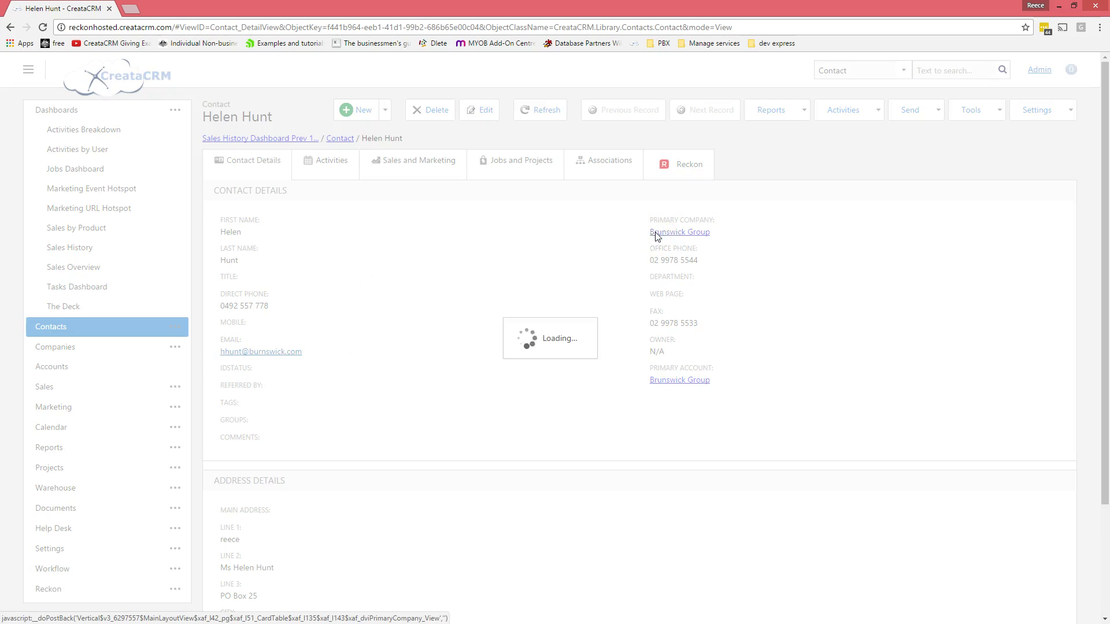
scroll(361, 273, "down", 2)
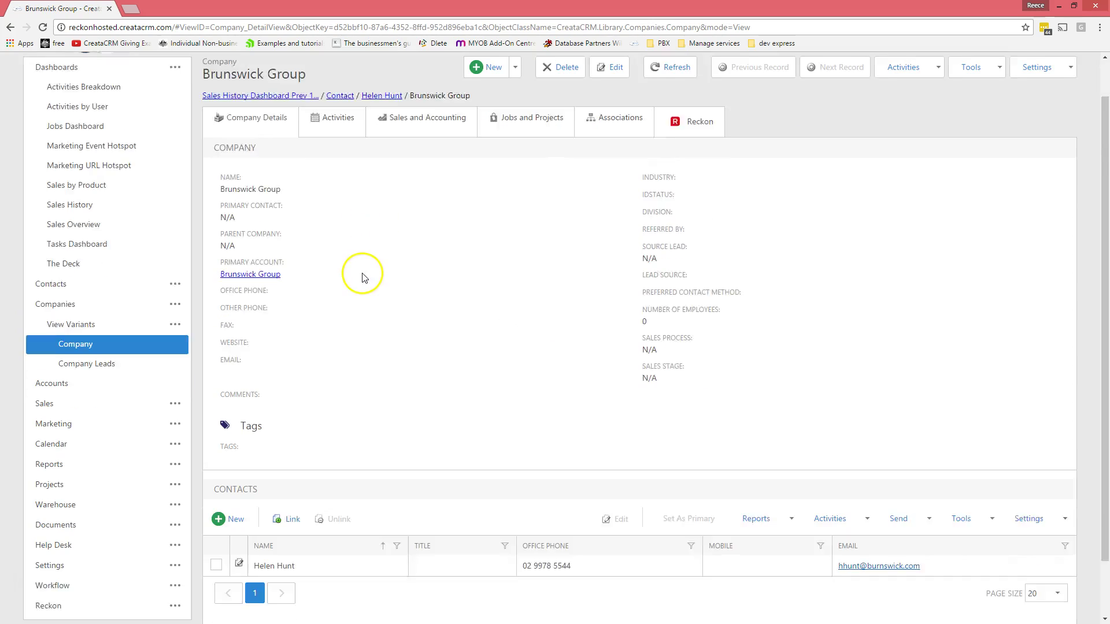
scroll(635, 517, "up", 3)
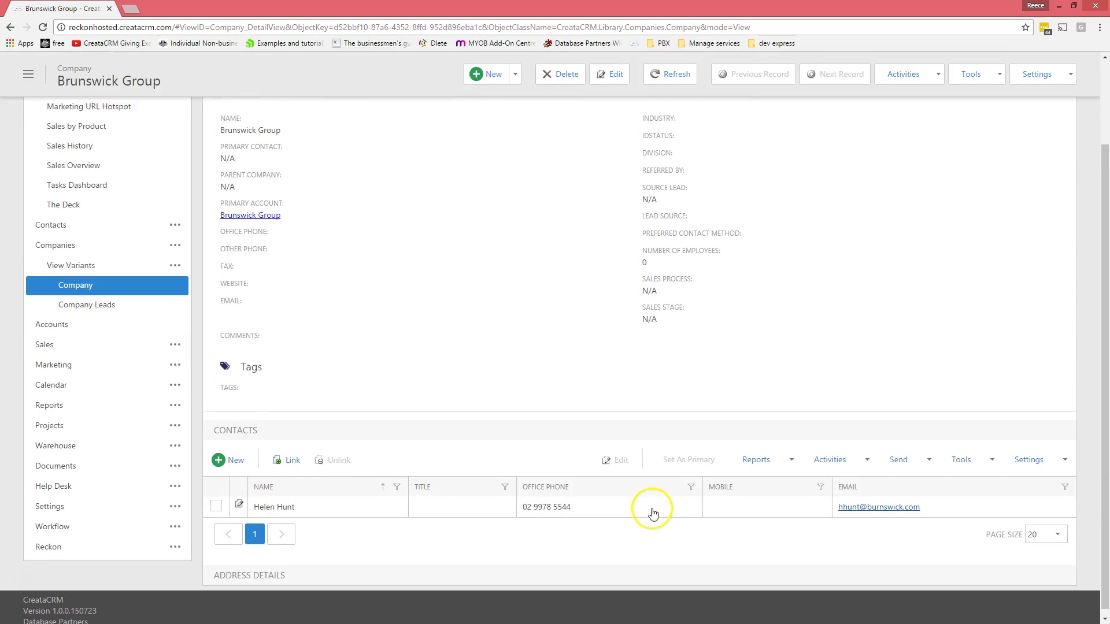
left_click(383, 139)
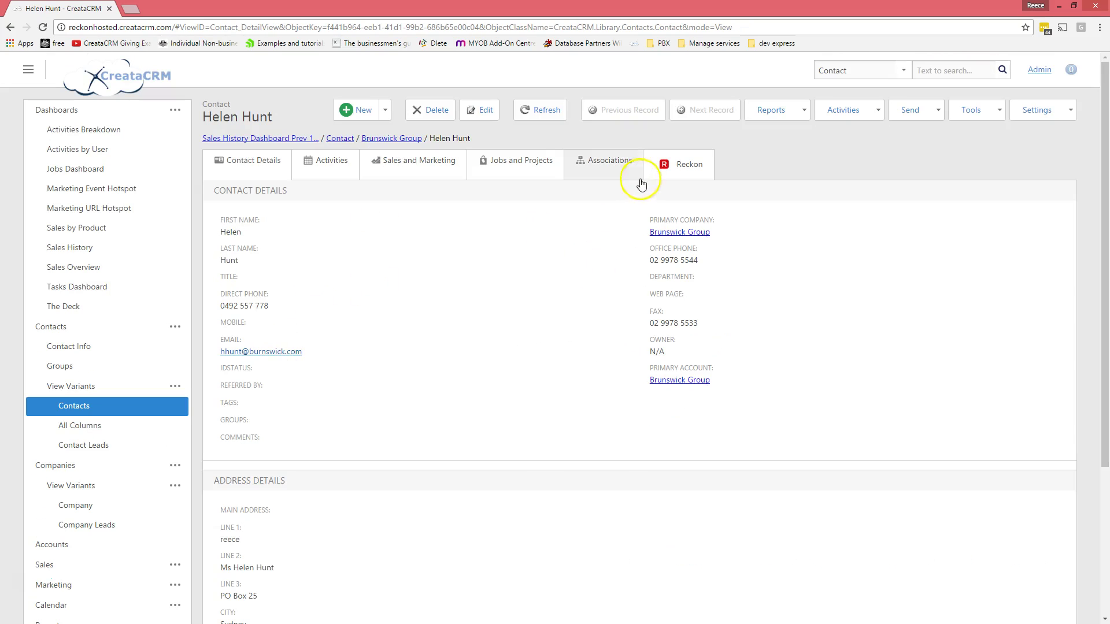
Examine the contact's Reckon data, including the linked customer, balance, sales totals and customer invoices
left_click(679, 165)
scroll(564, 309, "down", 5)
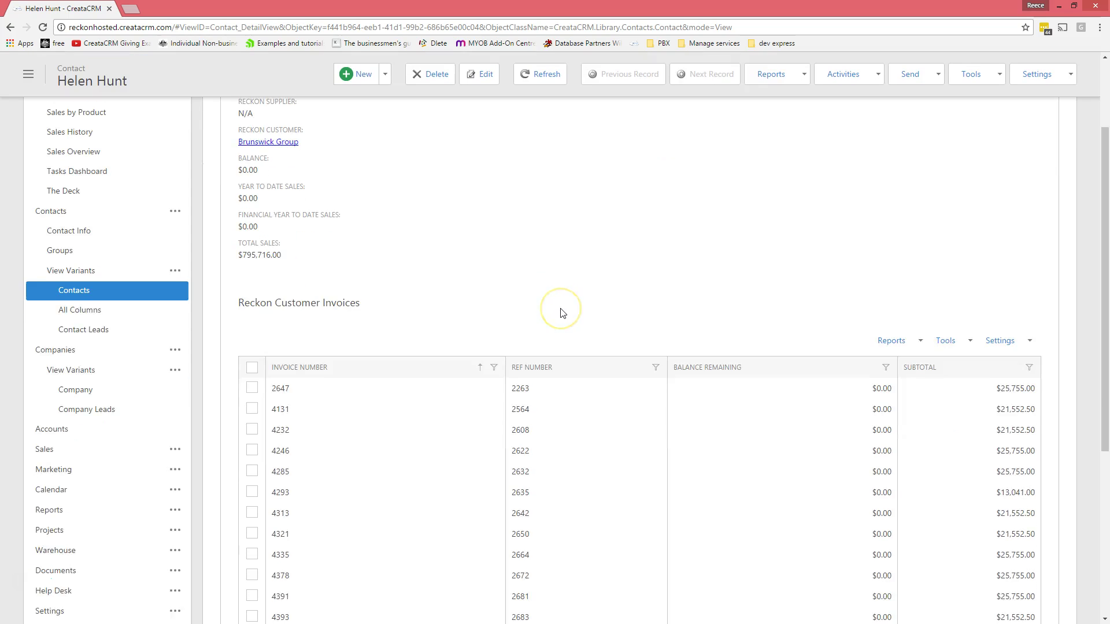
scroll(562, 313, "down", 2)
scroll(560, 314, "up", 7)
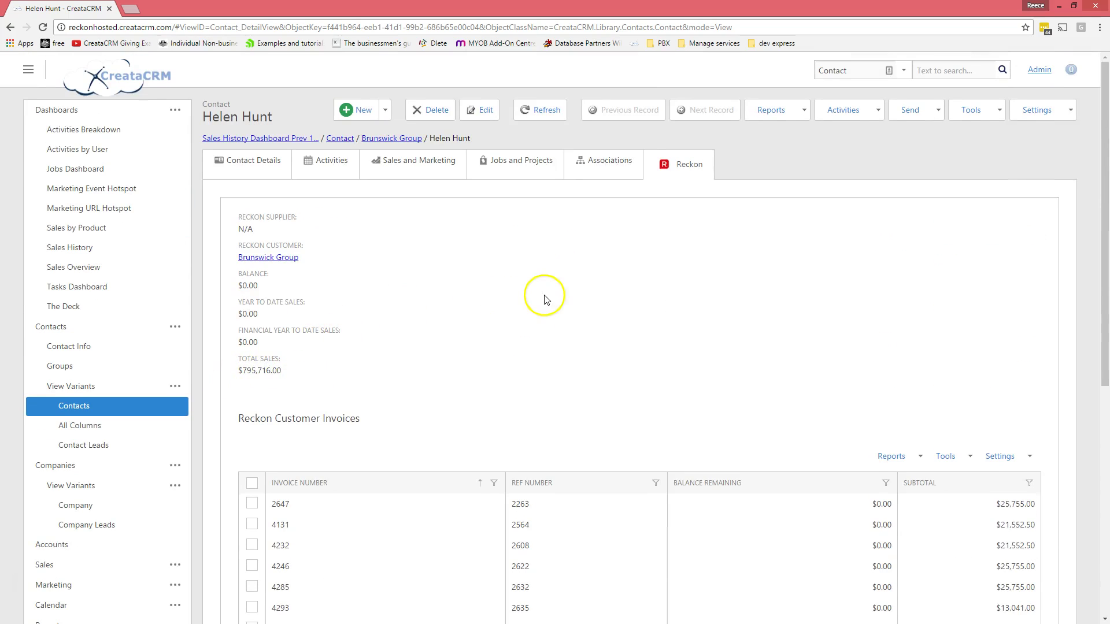
scroll(543, 294, "down", 3)
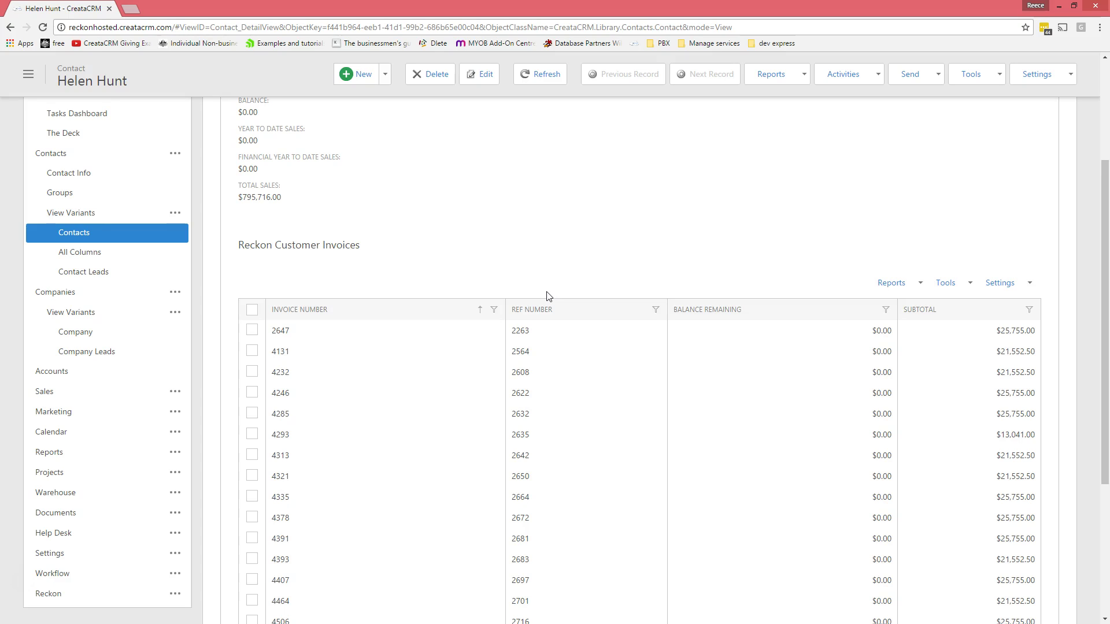
scroll(549, 296, "up", 3)
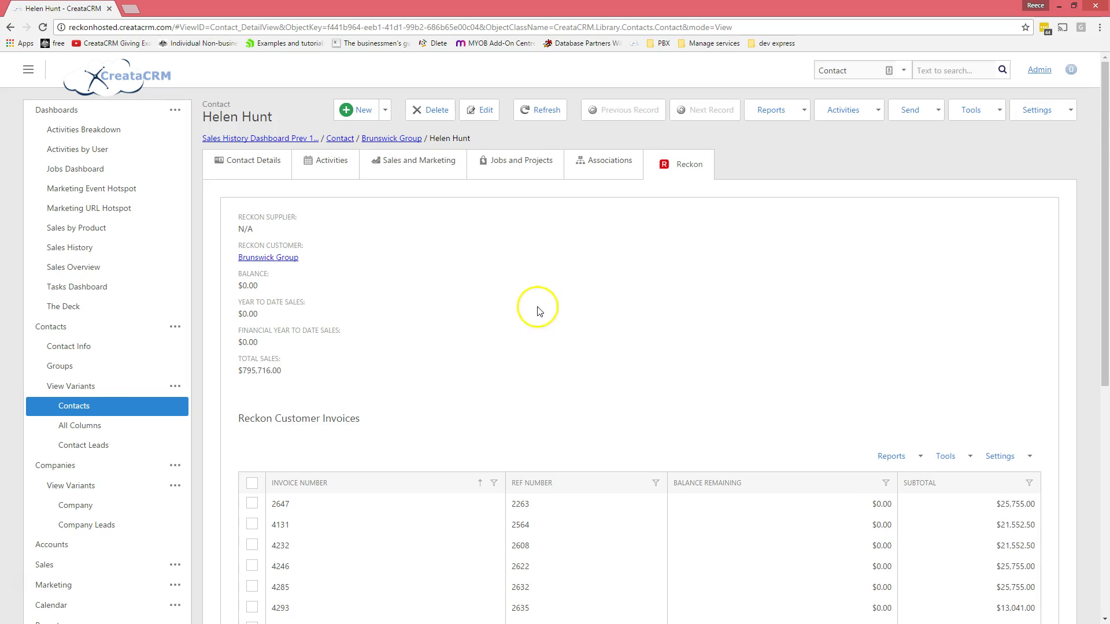
scroll(538, 303, "down", 3)
scroll(538, 312, "down", 4)
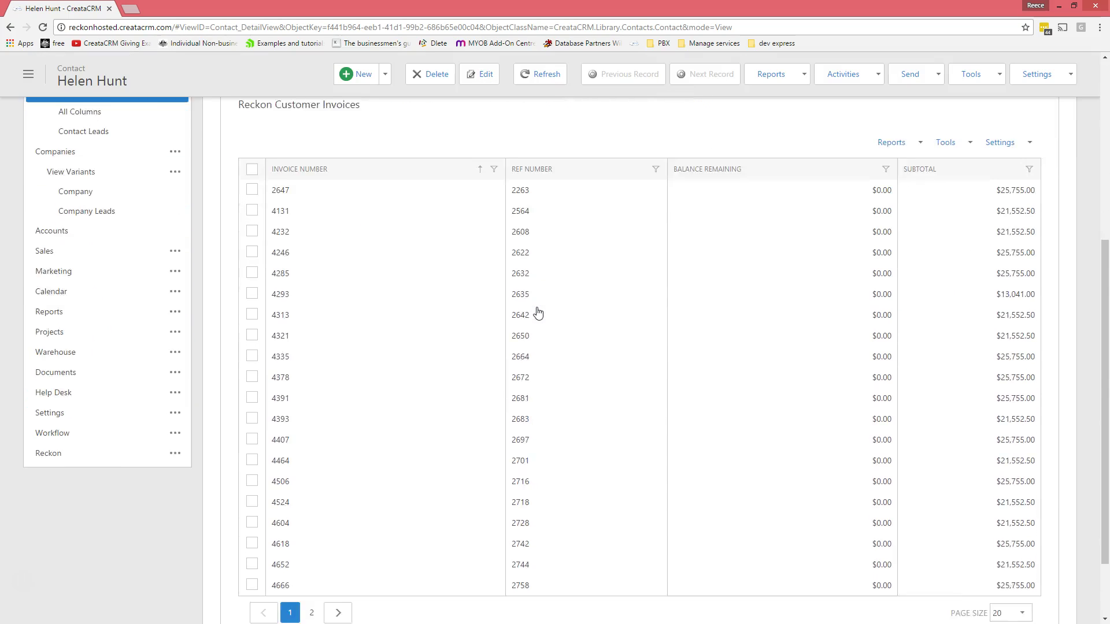
scroll(538, 312, "up", 7)
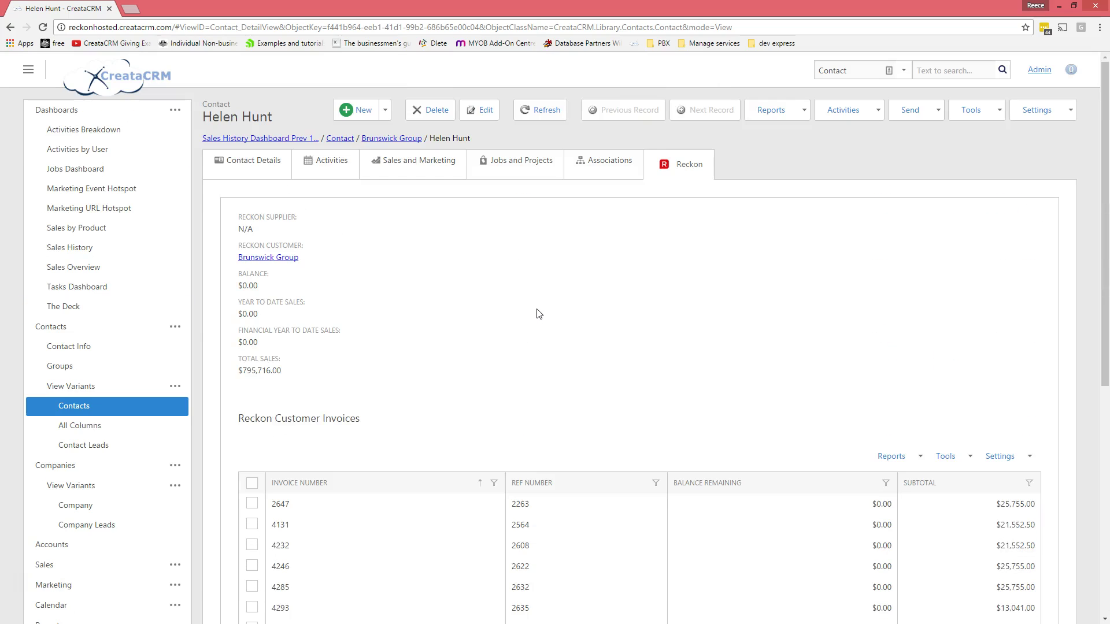
scroll(310, 335, "down", 5)
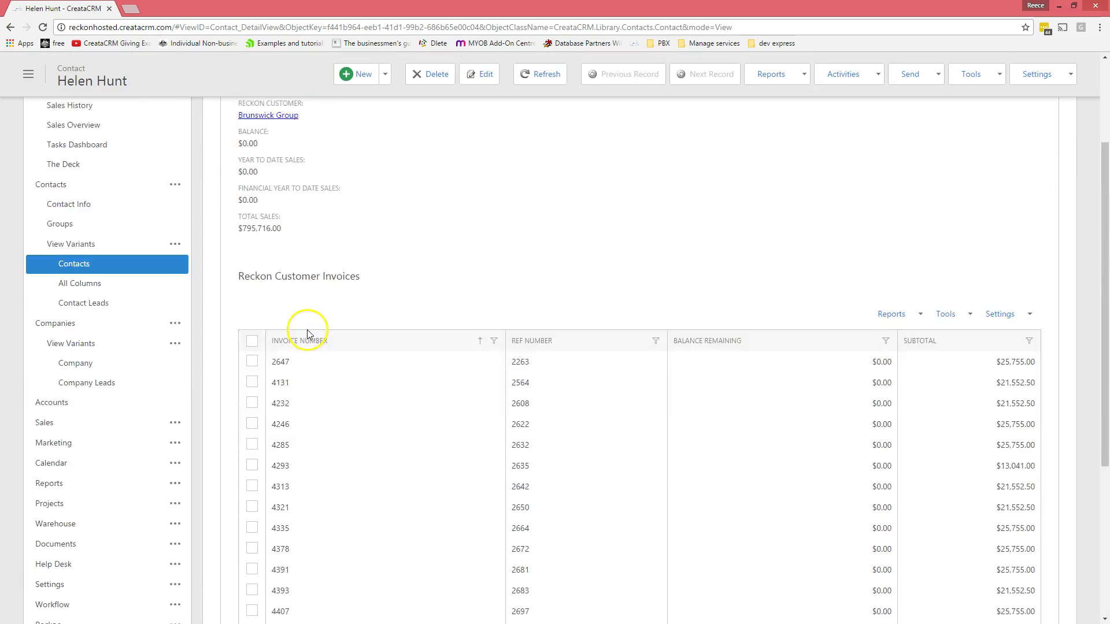
scroll(312, 335, "up", 6)
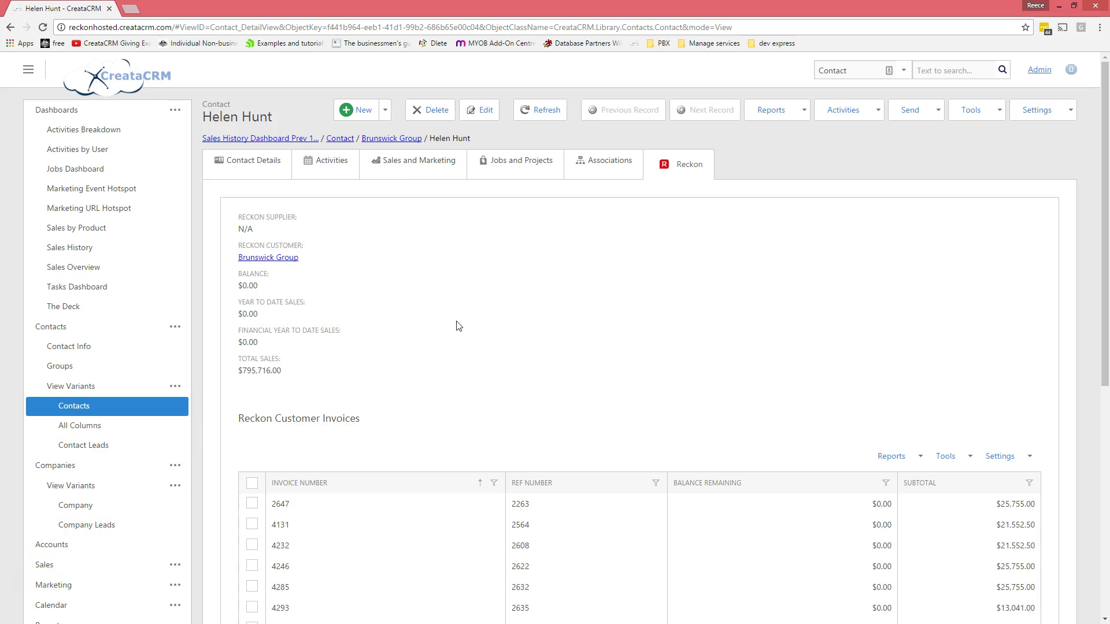
scroll(458, 326, "down", 4)
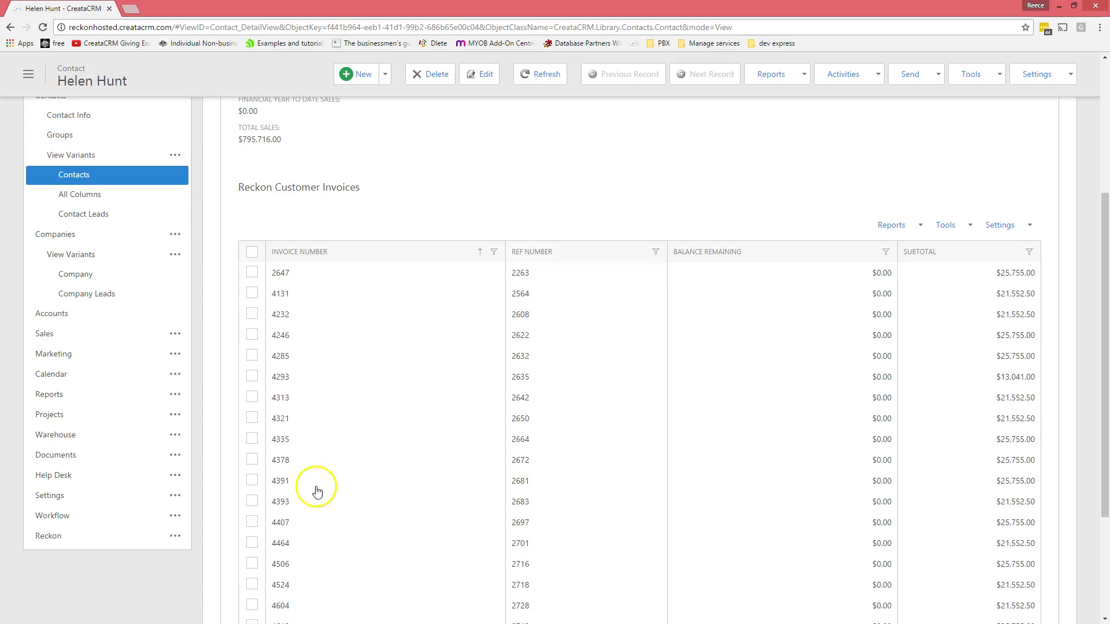
Open the Reckon Settings record from the Reckon section
left_click(179, 537)
scroll(224, 512, "down", 3)
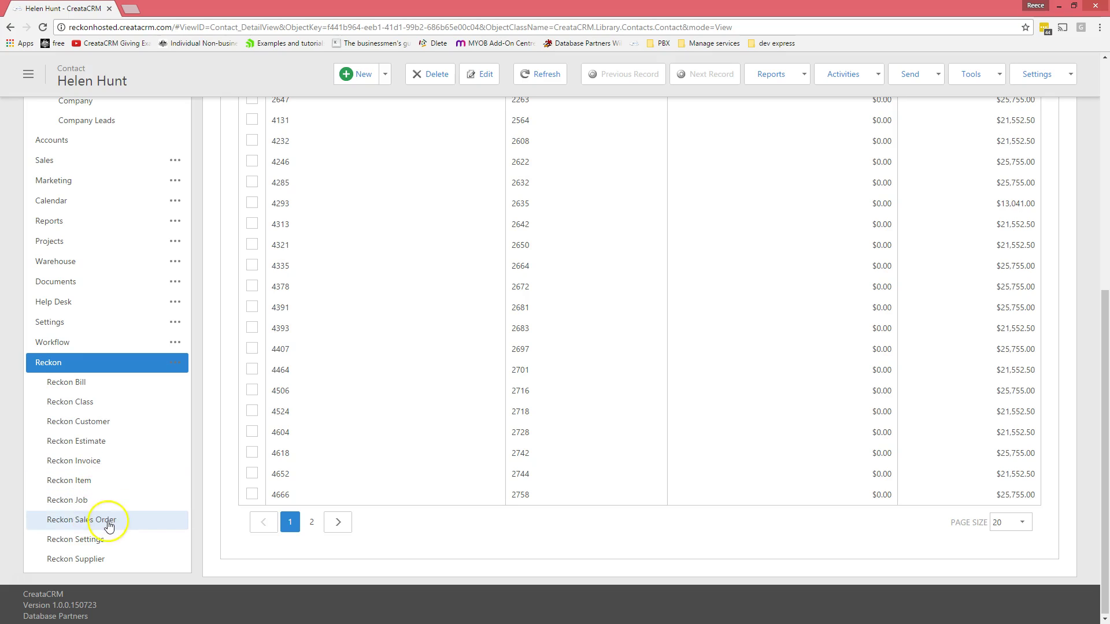
left_click(99, 538)
scroll(266, 476, "up", 4)
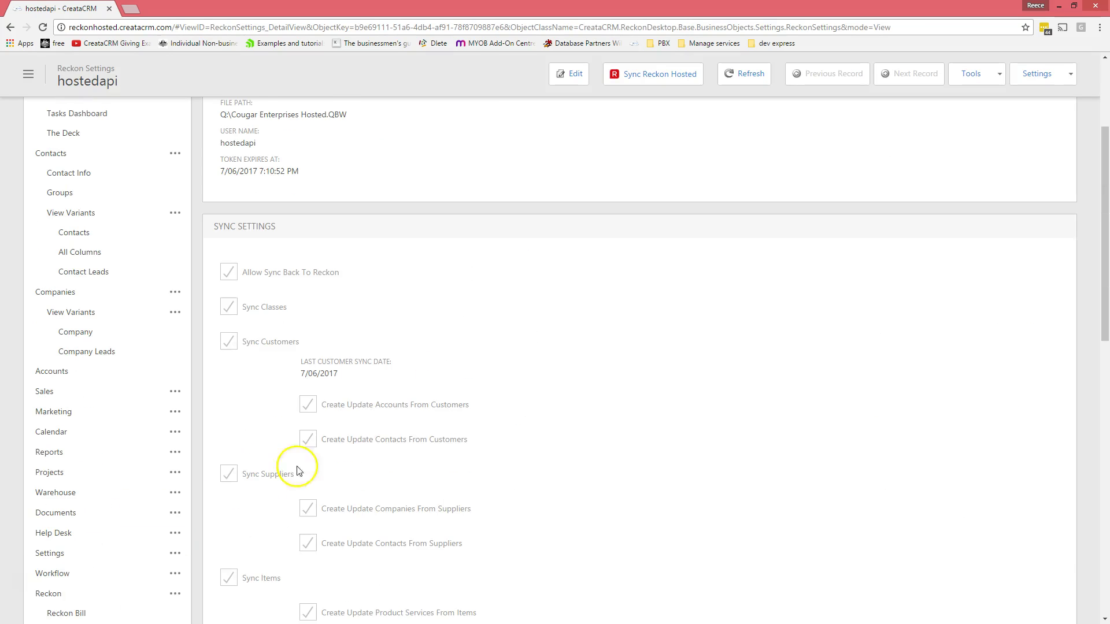
scroll(849, 145, "up", 3)
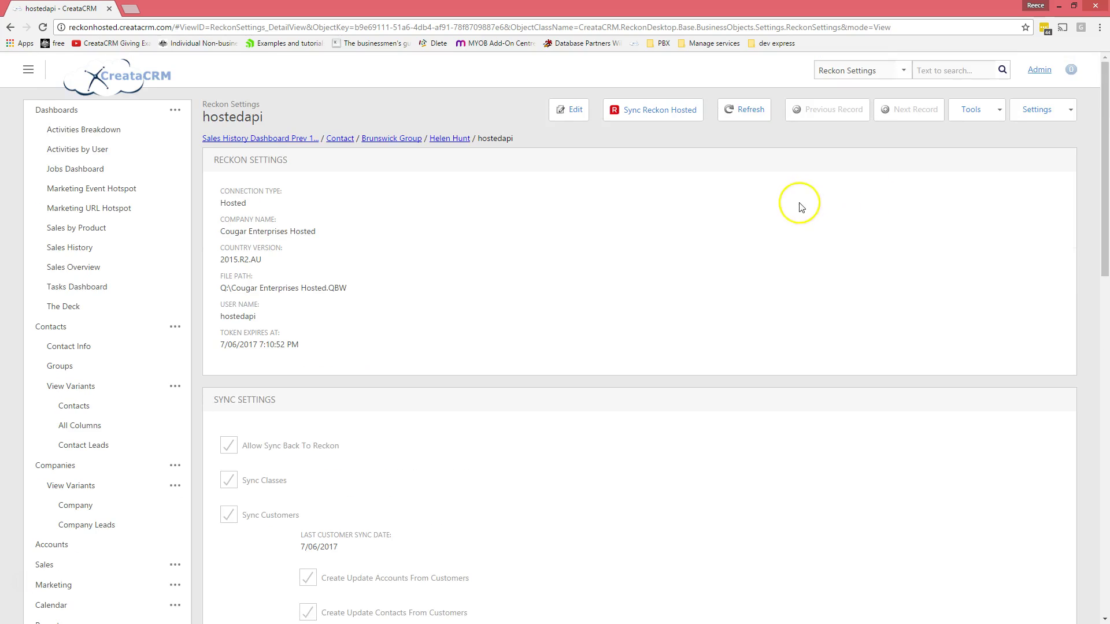
Review the available Reckon connection tools and the connection's company name and file path
left_click(977, 119)
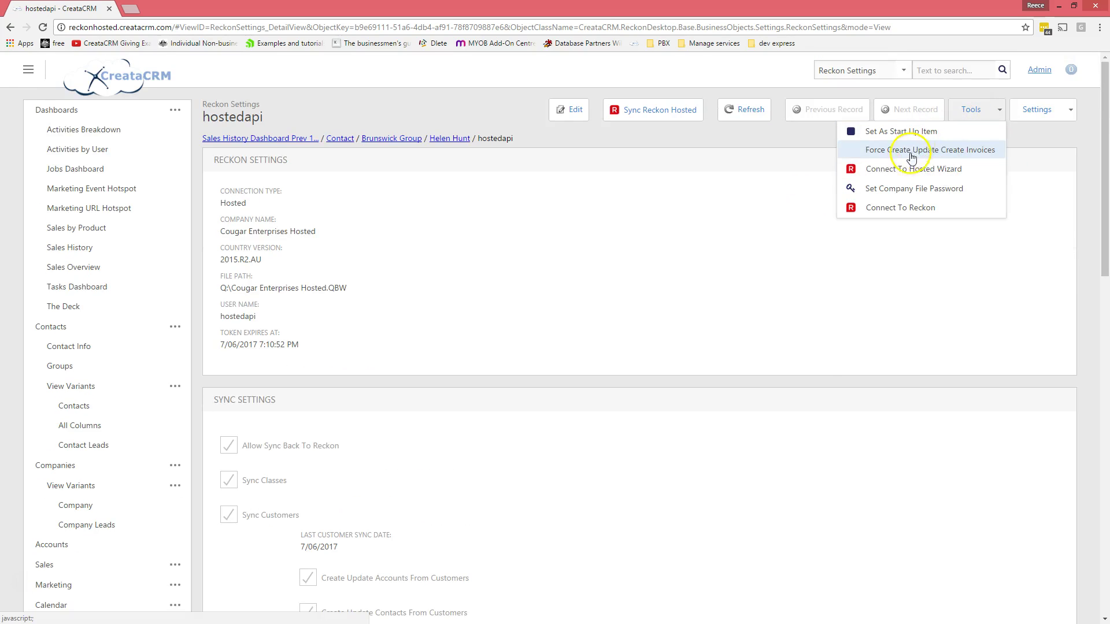
left_click(613, 237)
scroll(614, 255, "down", 2)
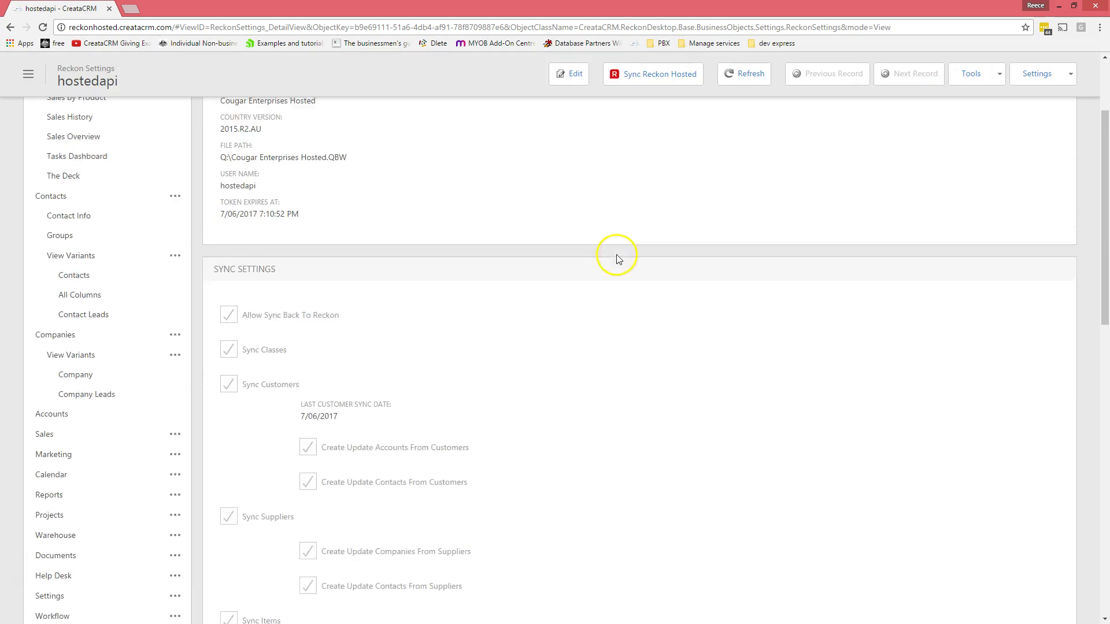
scroll(386, 266, "up", 1)
left_click_drag(377, 234, 208, 229)
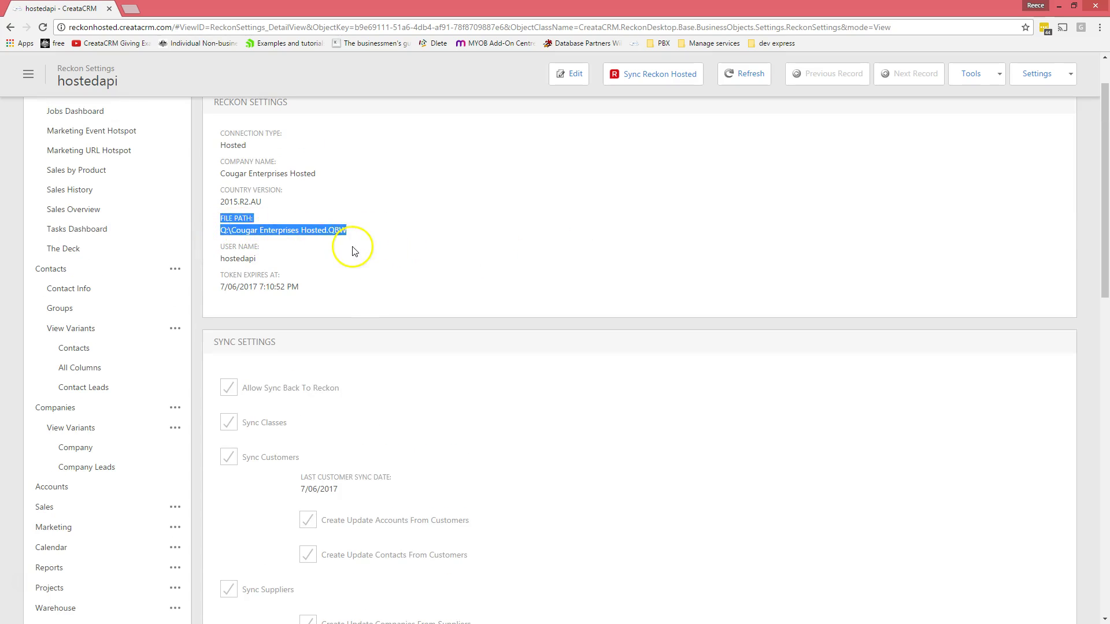
left_click(353, 247)
scroll(352, 247, "up", 1)
left_click_drag(349, 238, 263, 228)
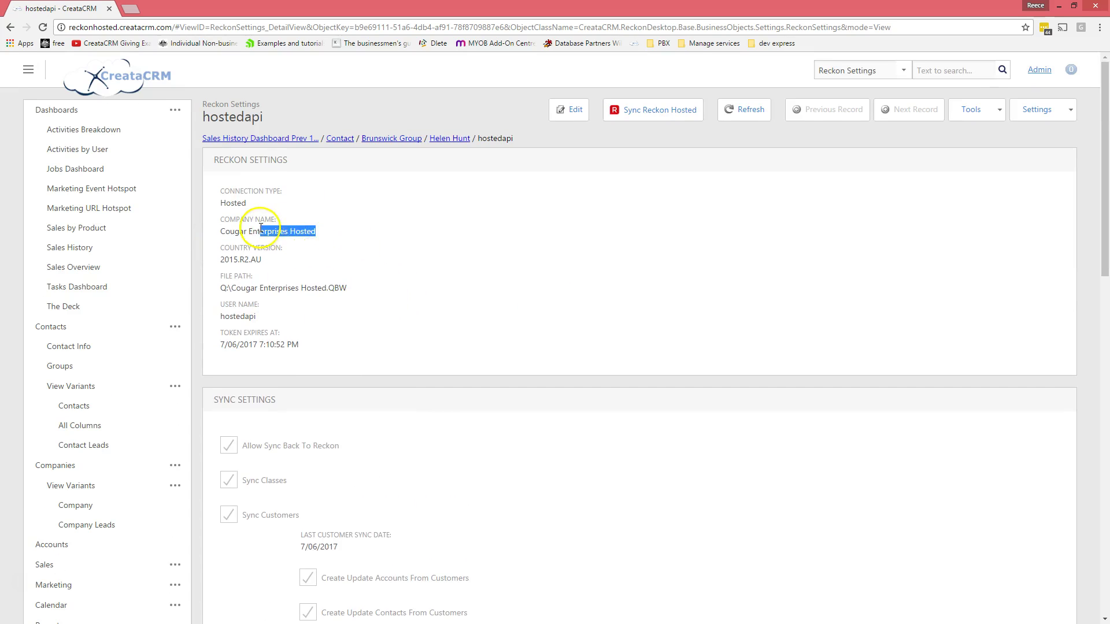
left_click(383, 257)
Open the Reckon Settings record for editing at its sync settings
scroll(436, 271, "down", 3)
scroll(439, 274, "down", 2)
scroll(445, 277, "up", 1)
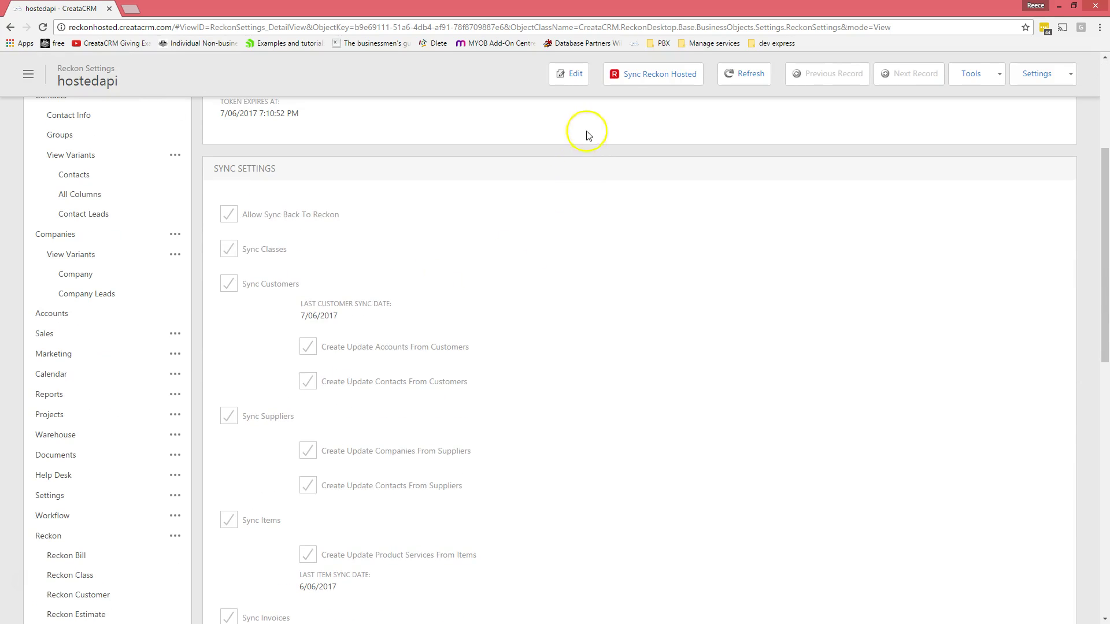
left_click(570, 74)
scroll(445, 347, "down", 4)
scroll(263, 278, "down", 1)
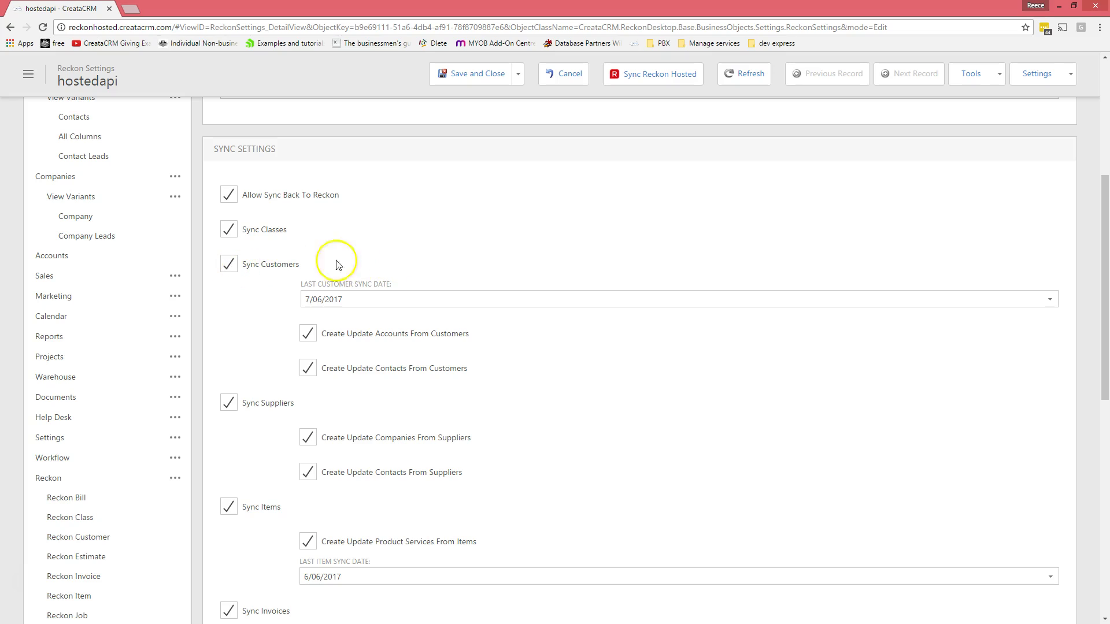
Inspect the date choices for the Last Customer Sync Date and close the calendar without picking one
left_click(1048, 307)
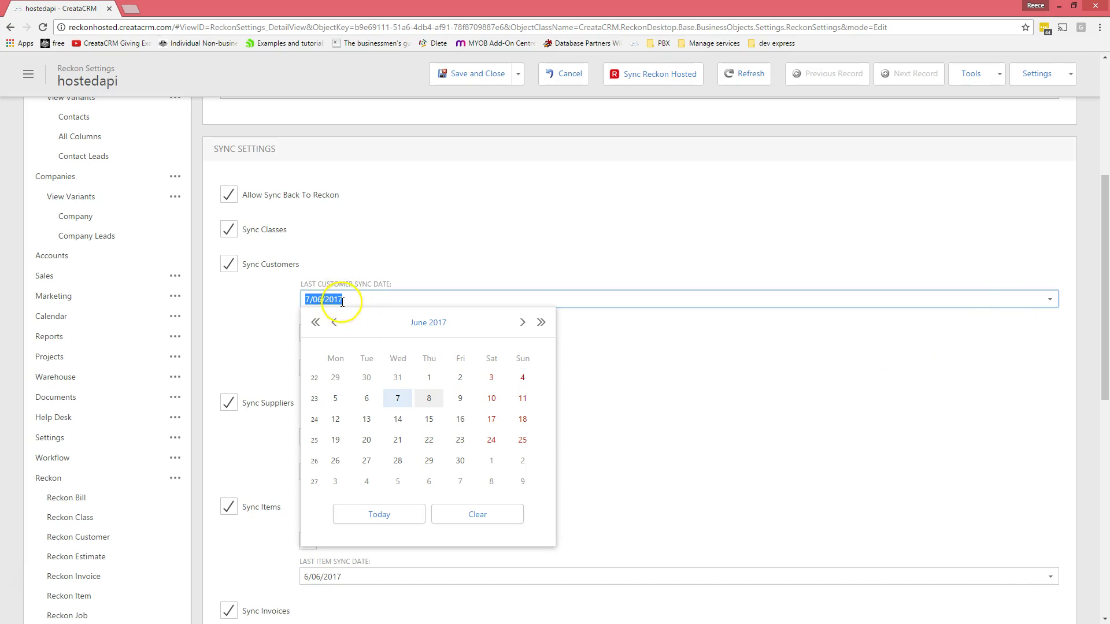
left_click(309, 299)
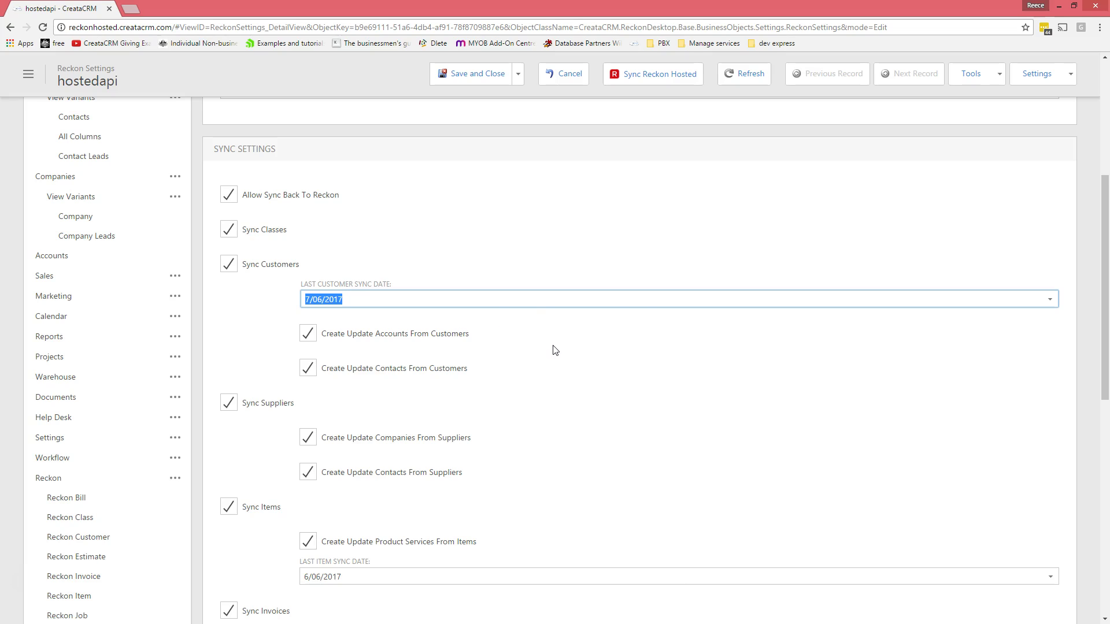
left_click(1049, 299)
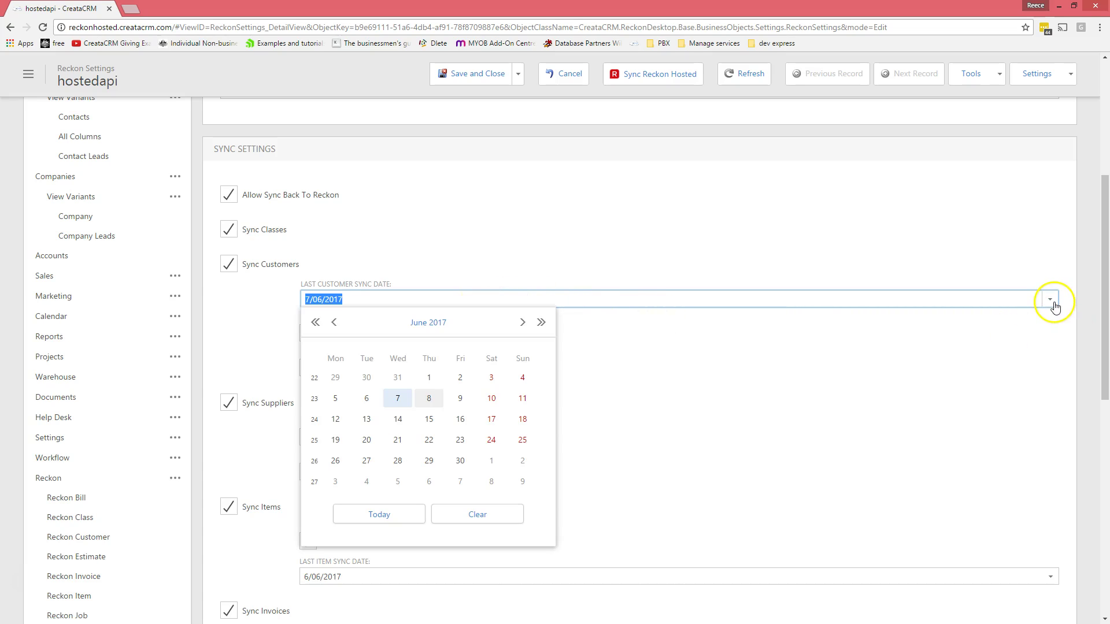
left_click(636, 431)
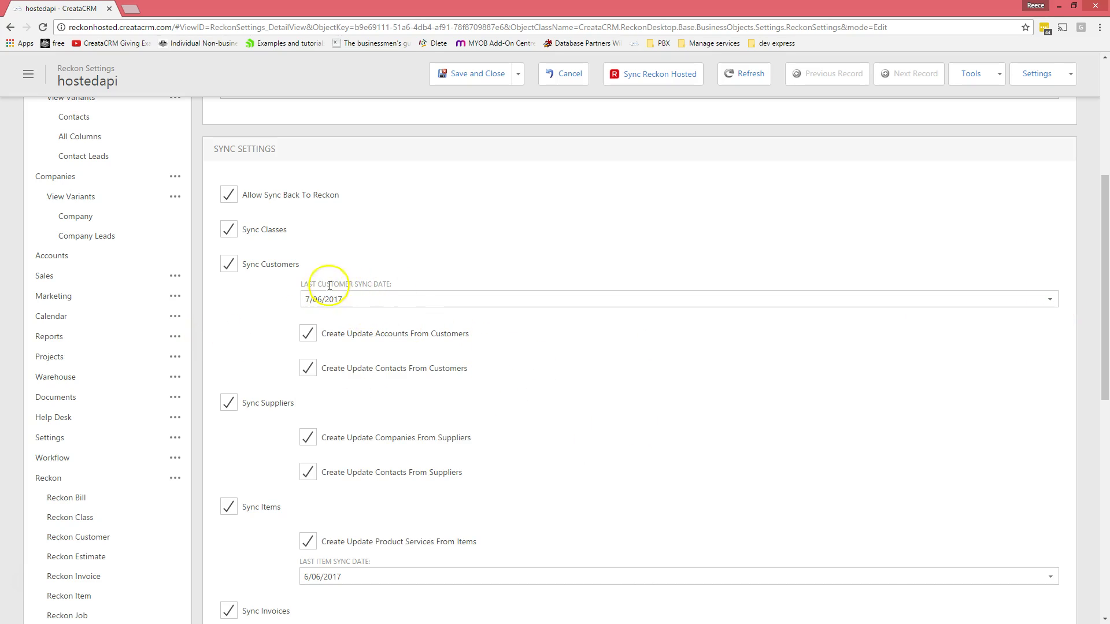
Examine the sync options for suppliers, items, invoices, jobs, estimates, bills and sales orders, including the invoice sync duration increment
scroll(520, 387, "down", 2)
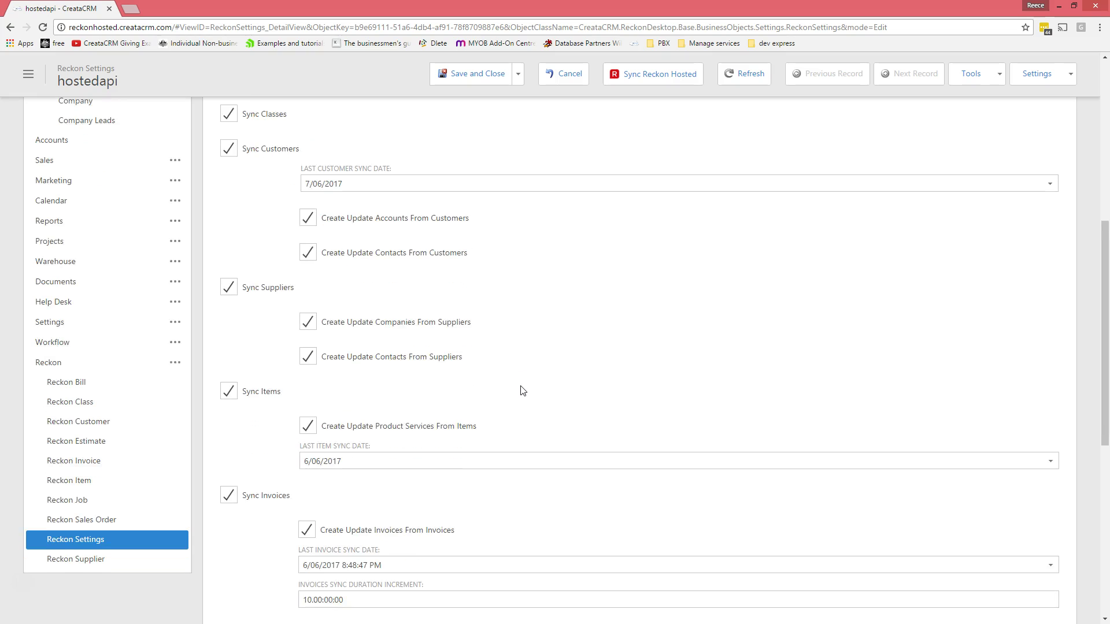
scroll(480, 369, "down", 1)
scroll(352, 280, "down", 1)
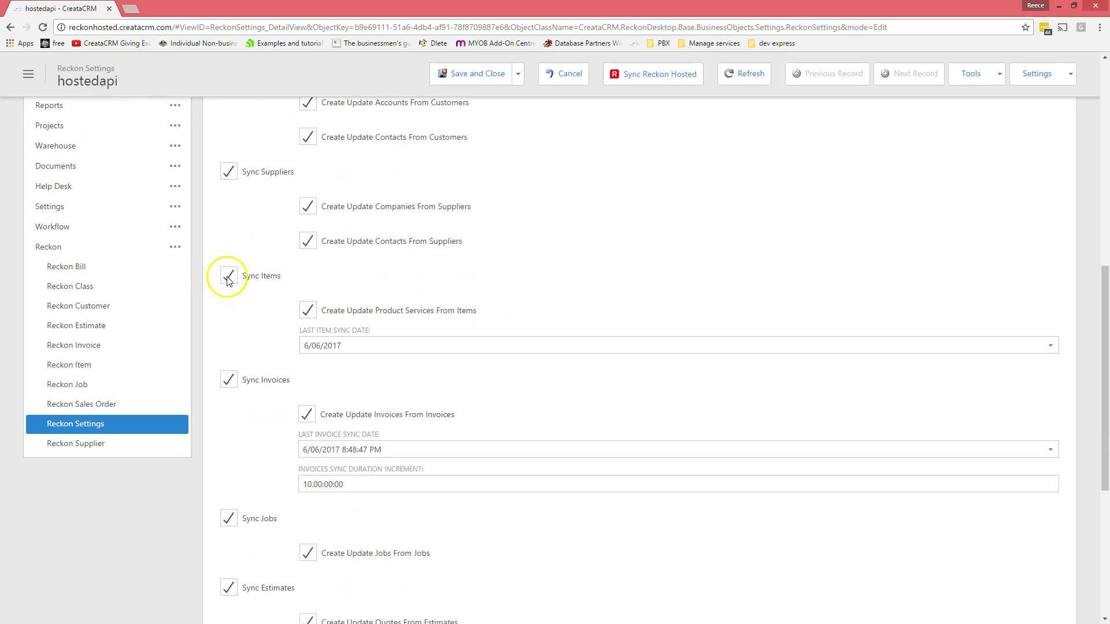
scroll(272, 295, "down", 3)
left_click(336, 309)
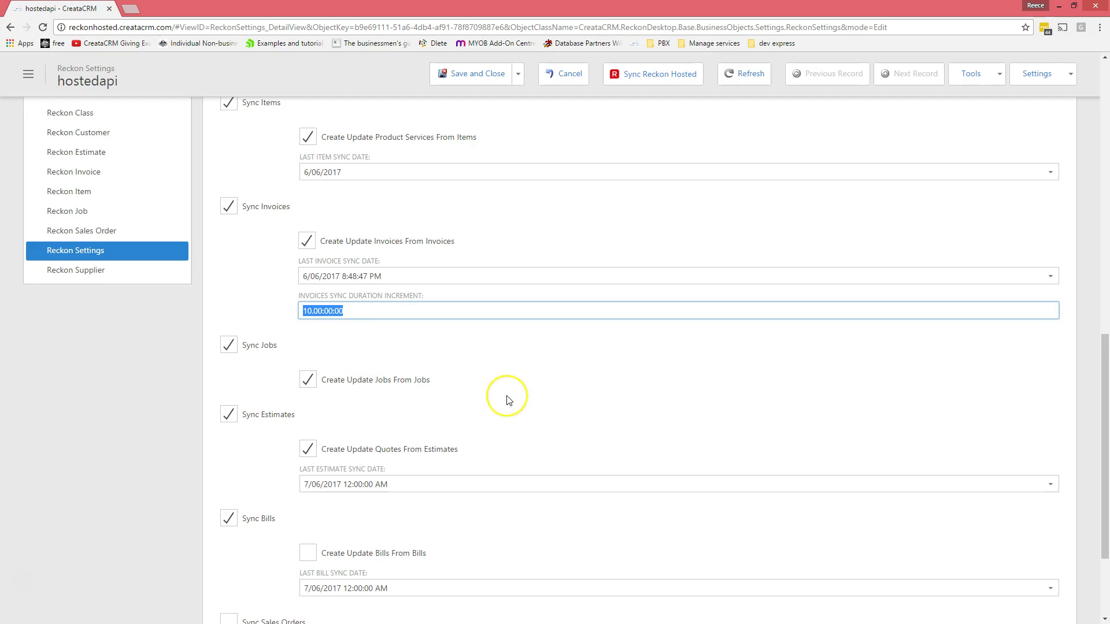
scroll(508, 400, "down", 1)
scroll(508, 400, "down", 2)
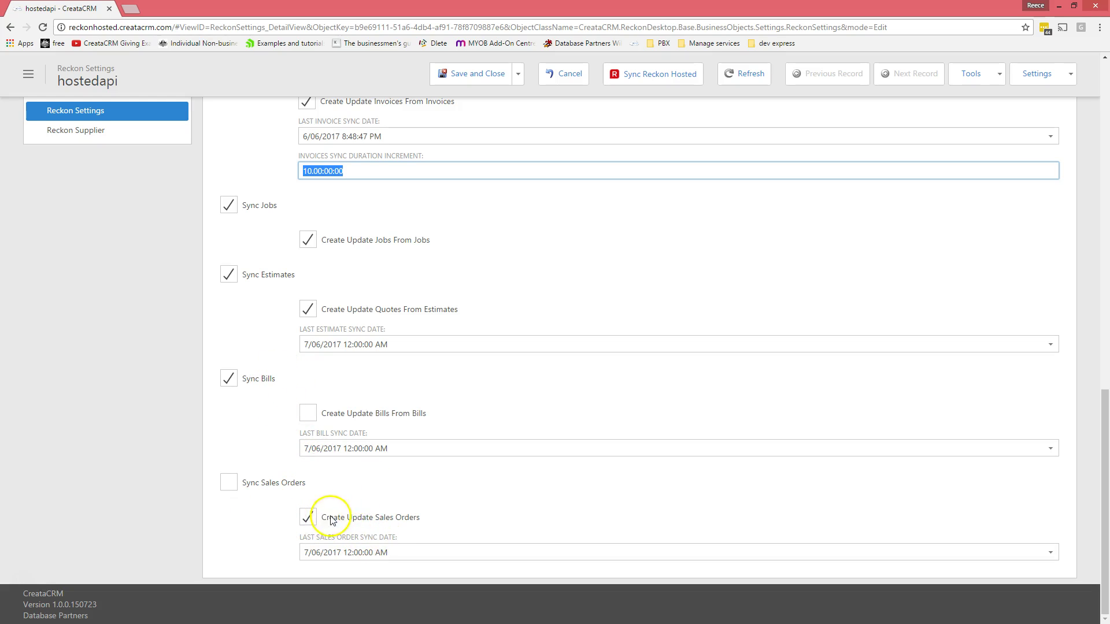
scroll(345, 516, "up", 1)
scroll(345, 516, "up", 2)
scroll(302, 444, "down", 3)
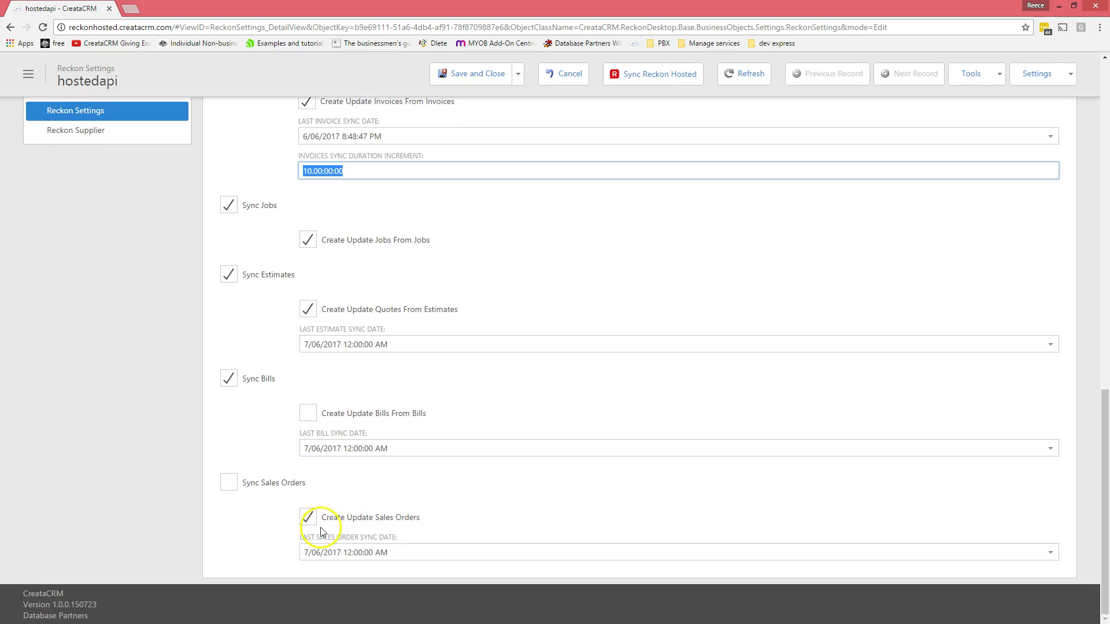
Disable Create Update Sales Orders, Sync Bills, Create Update Quotes From Estimates and Sync Estimates in the sync settings
left_click(306, 519)
left_click(228, 378)
left_click(307, 309)
left_click(229, 275)
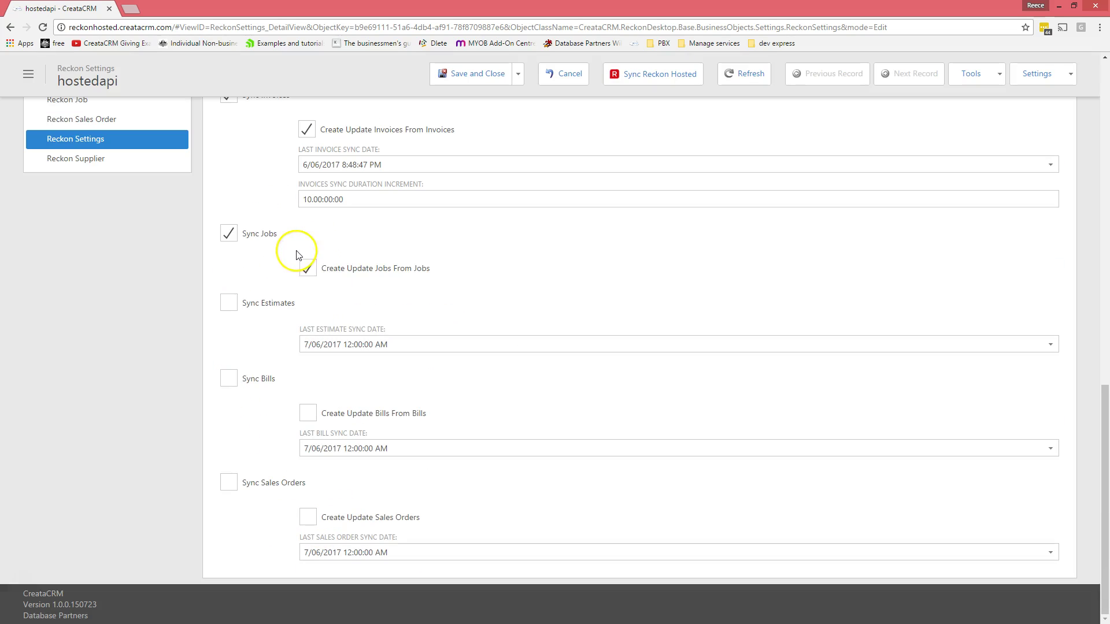
Disable Sync Jobs, Sync Invoices and Sync Items together with their Create Update options in the sync settings
left_click(307, 267)
left_click(227, 234)
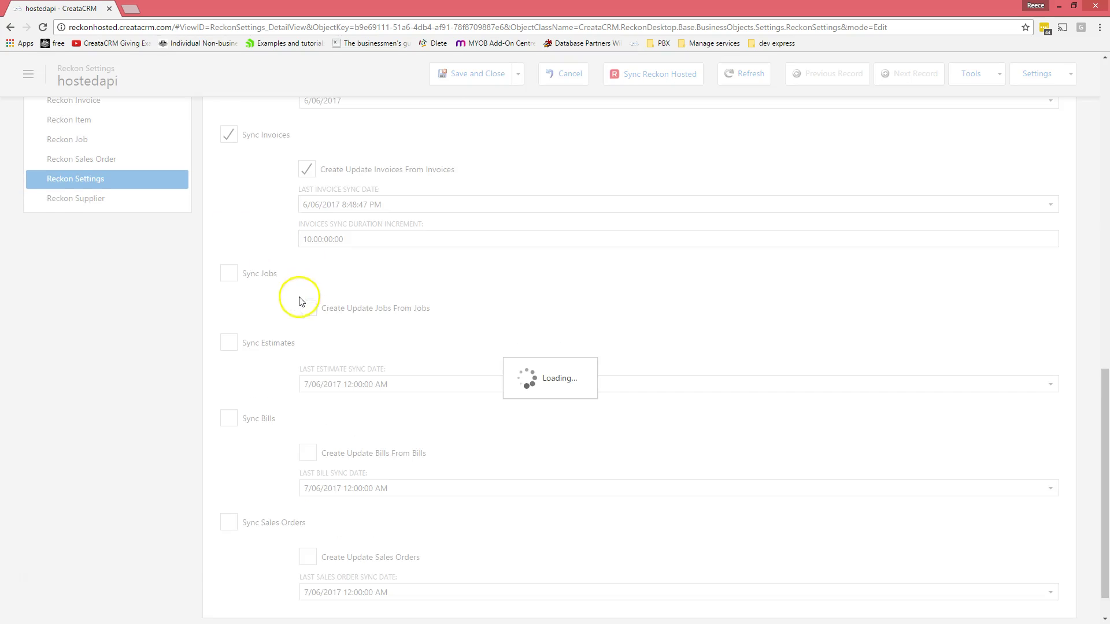
scroll(322, 362, "up", 3)
left_click(307, 362)
left_click(228, 326)
left_click(310, 258)
left_click(229, 221)
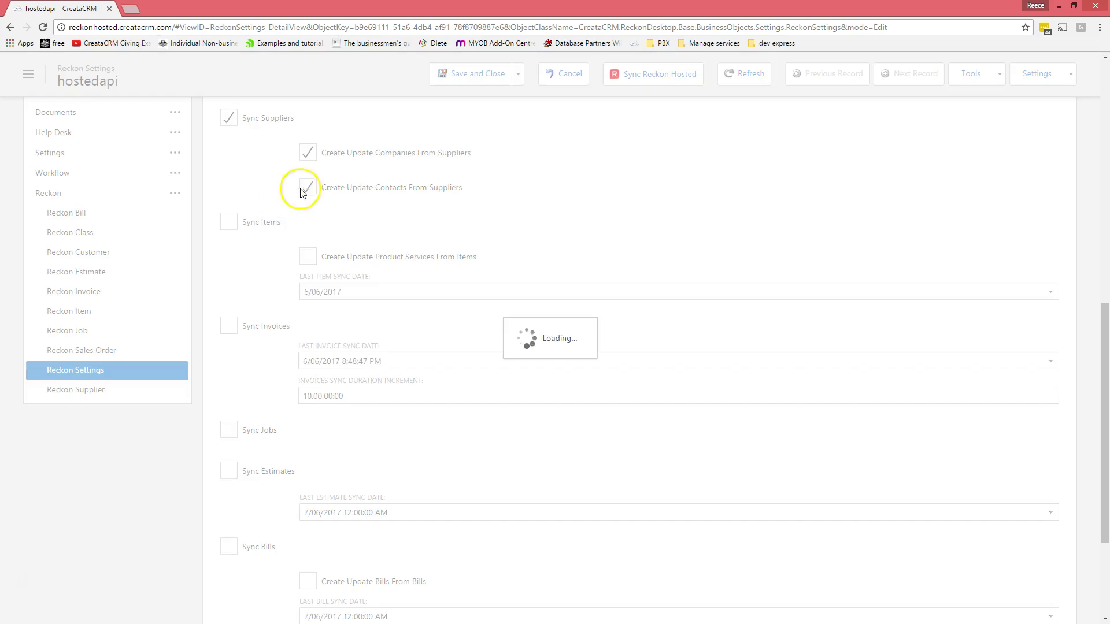
Disable Sync Suppliers with its company and contact Create Update options, and disable Sync Classes
left_click(308, 180)
left_click(308, 145)
scroll(459, 309, "up", 2)
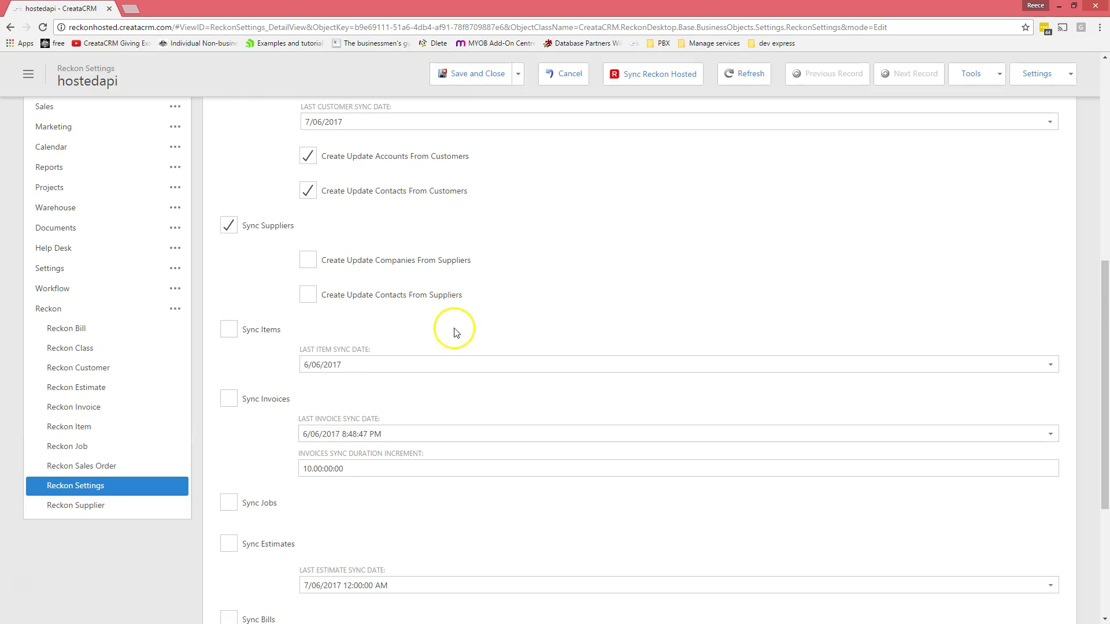
left_click(228, 225)
scroll(429, 310, "up", 2)
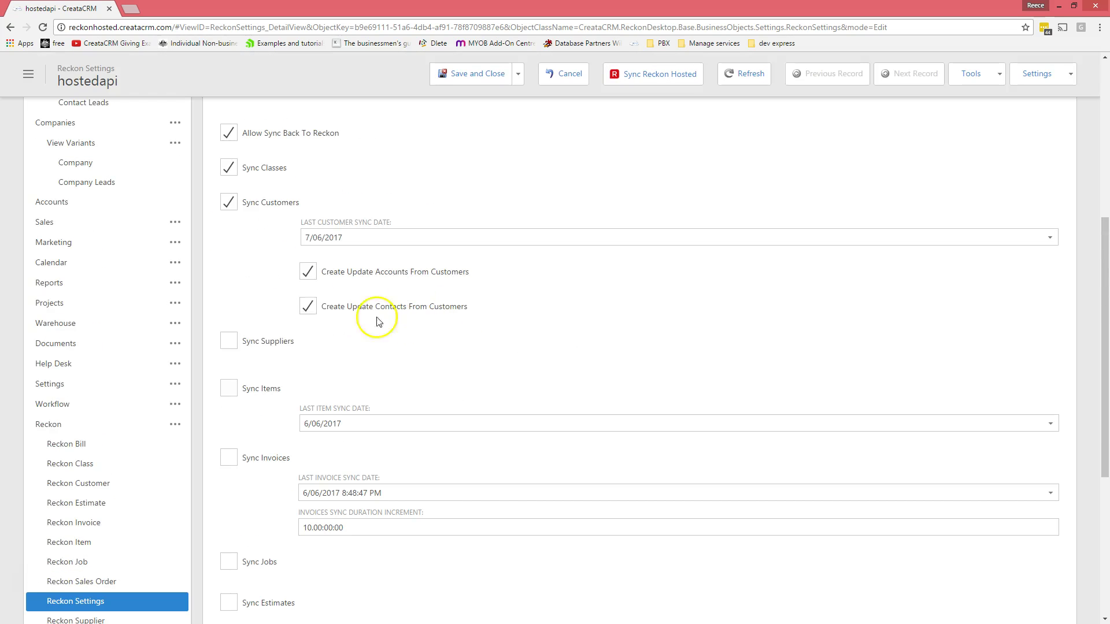
left_click(230, 169)
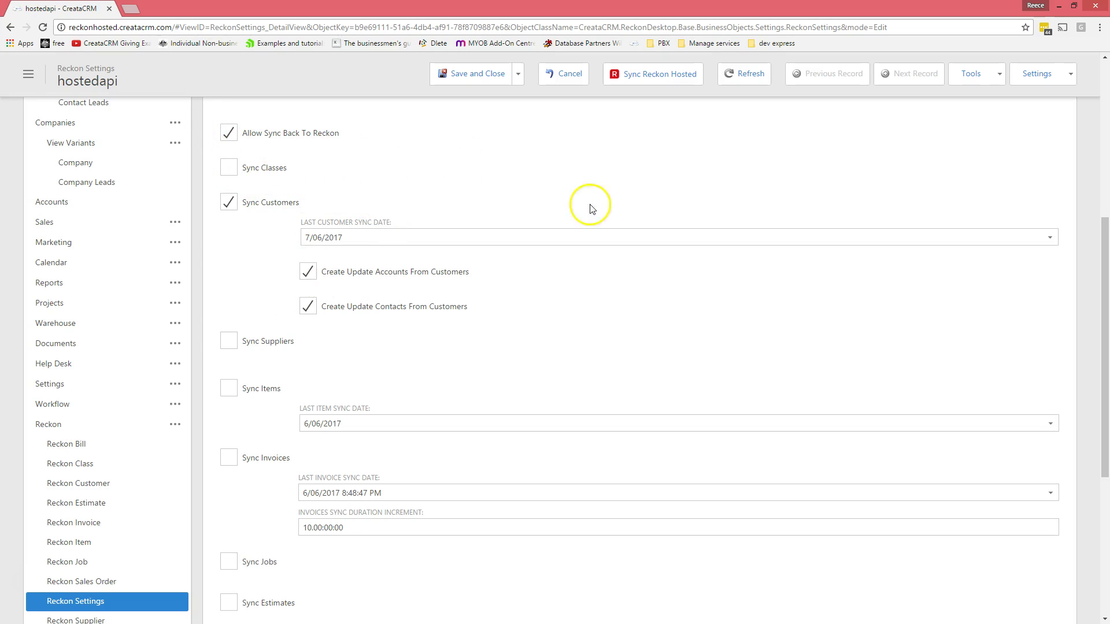
Save the Reckon Settings record with Save And View
scroll(549, 130, "up", 2)
left_click(518, 75)
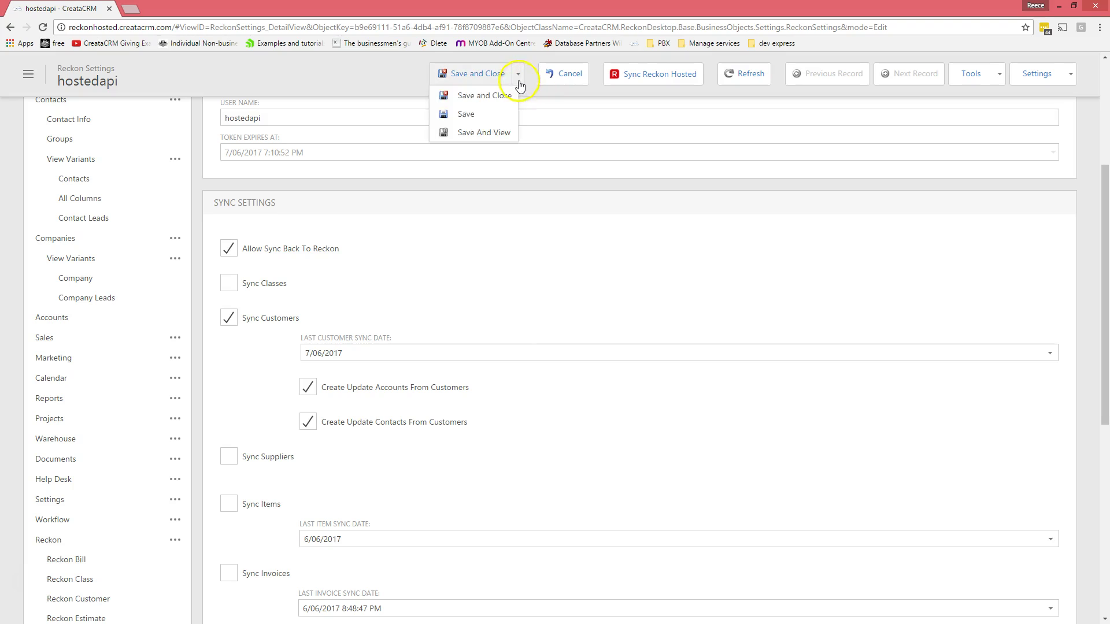
left_click(493, 130)
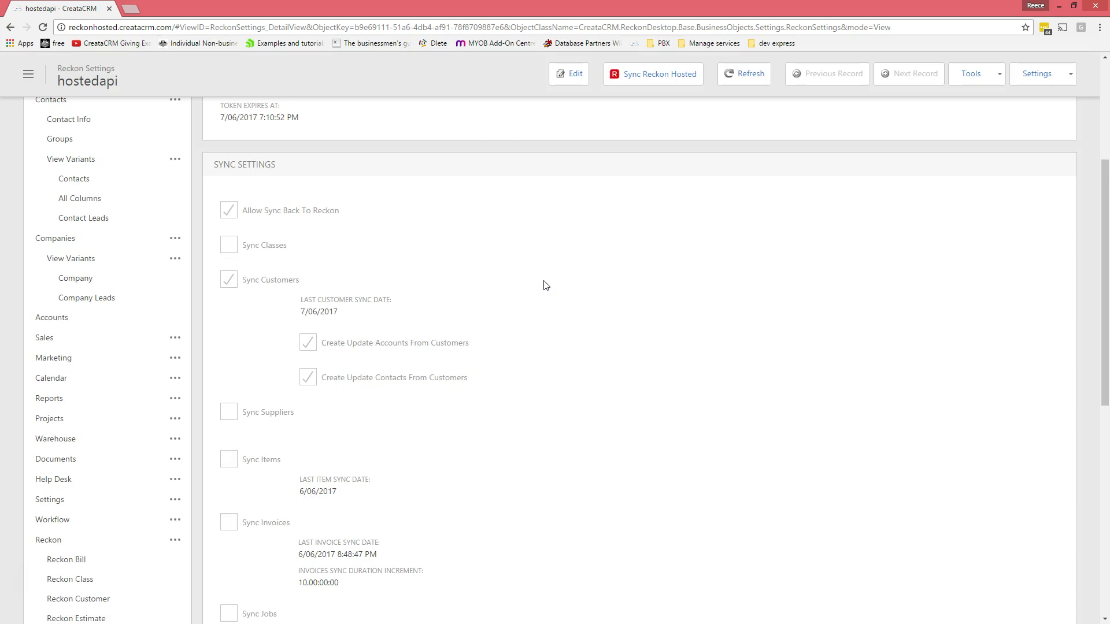
Examine the saved sync settings and highlight the Last Customer Sync Date
scroll(544, 282, "up", 2)
scroll(544, 282, "down", 9)
scroll(544, 282, "up", 6)
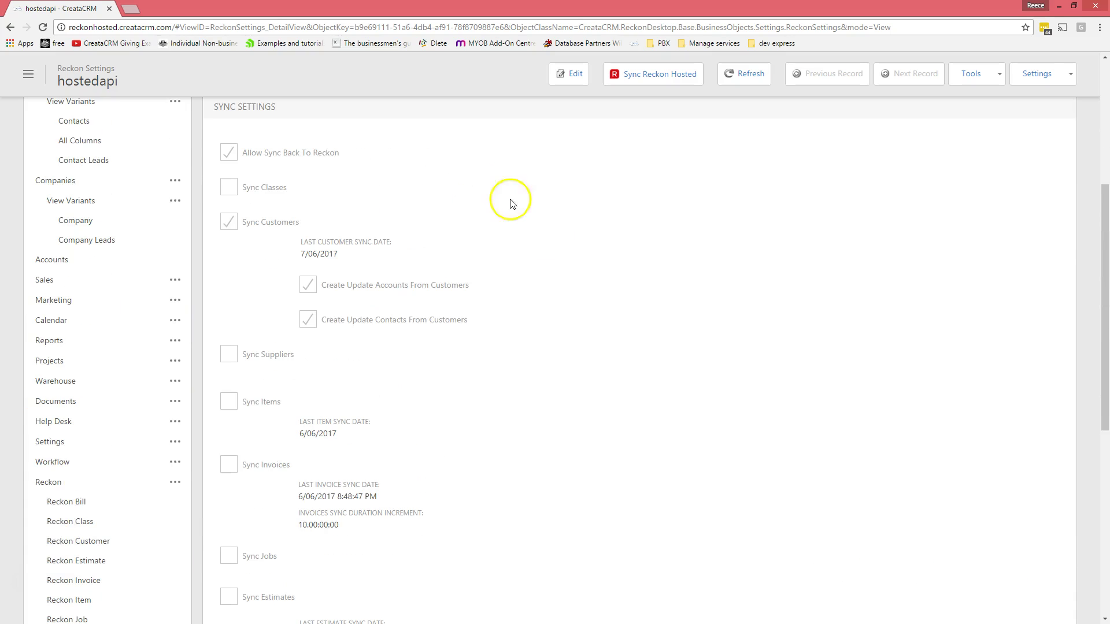
scroll(605, 374, "up", 4)
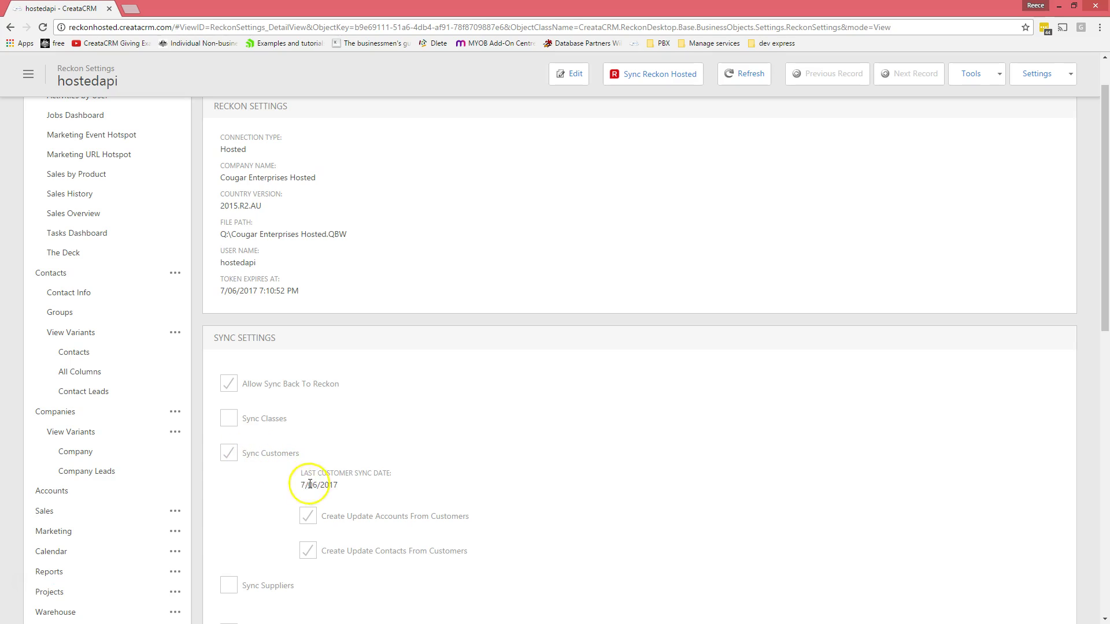
left_click_drag(299, 471, 342, 489)
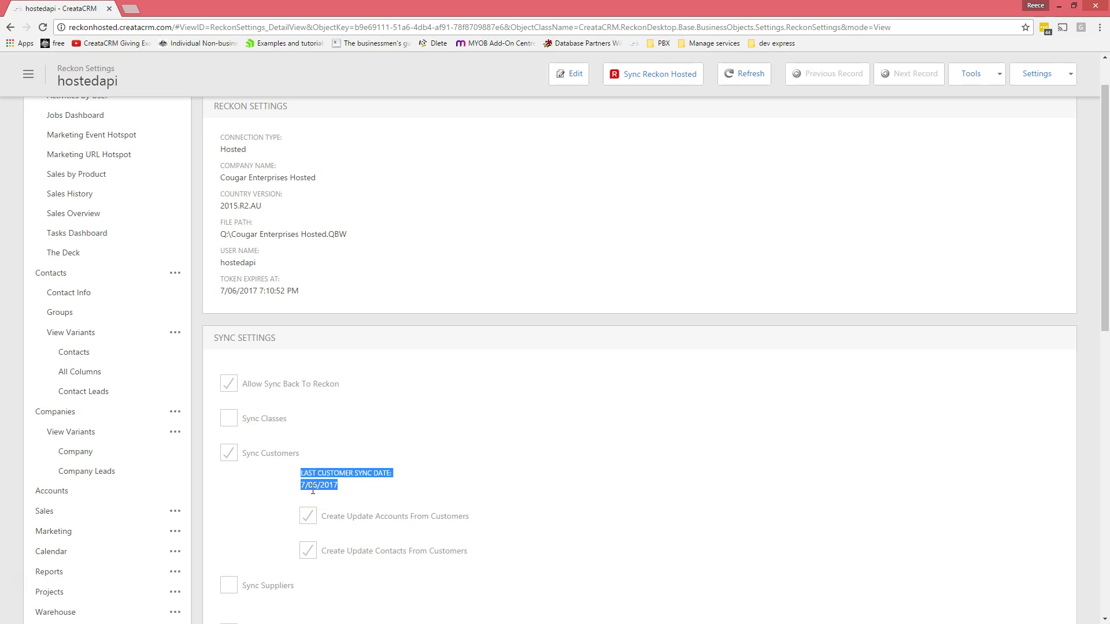
scroll(313, 487, "up", 1)
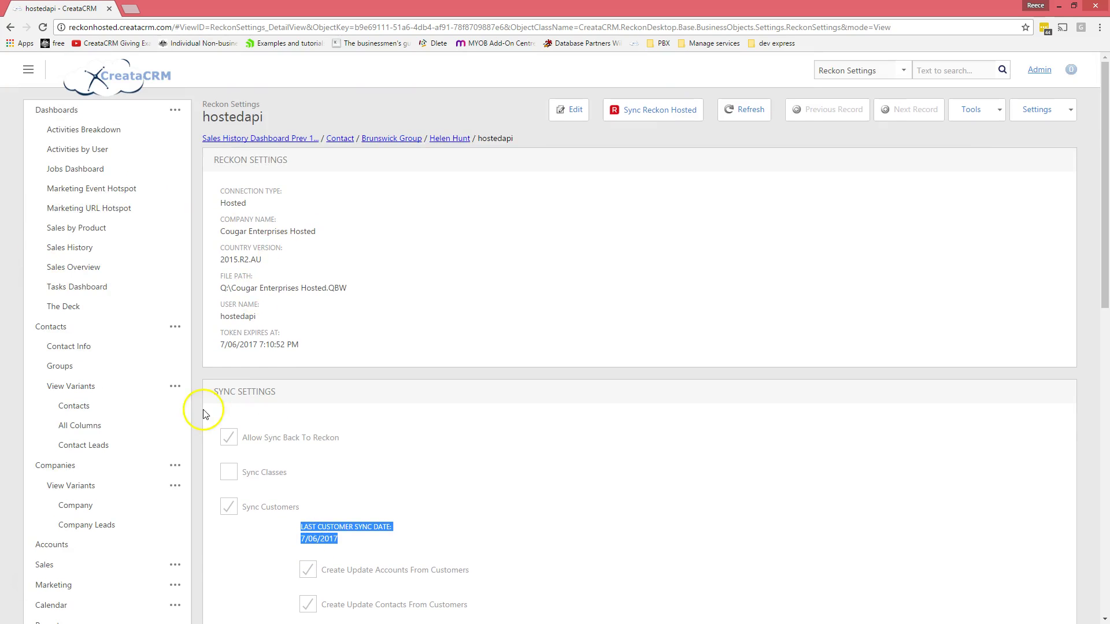
scroll(173, 421, "down", 2)
Open the previously viewed Brunswick Group contact record for editing
left_click(60, 353)
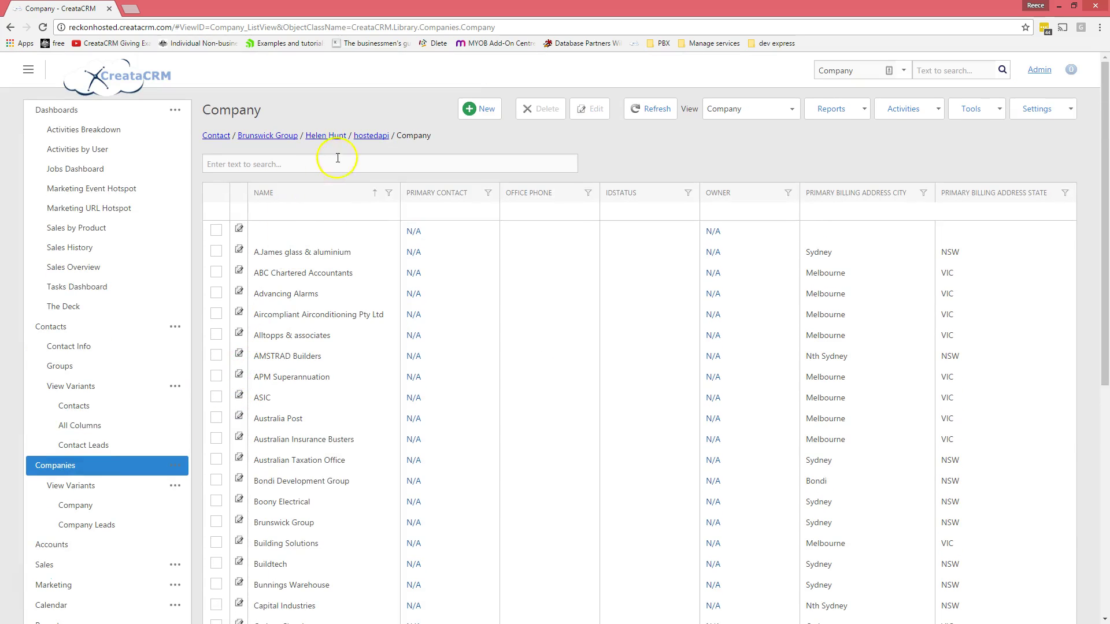
left_click(327, 136)
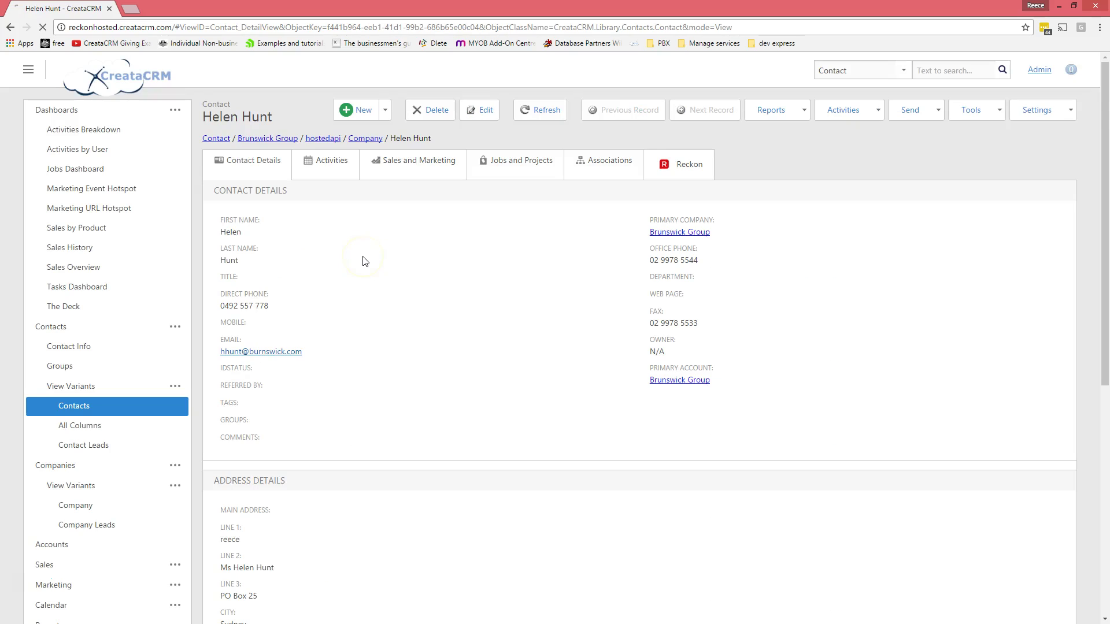
left_click(486, 111)
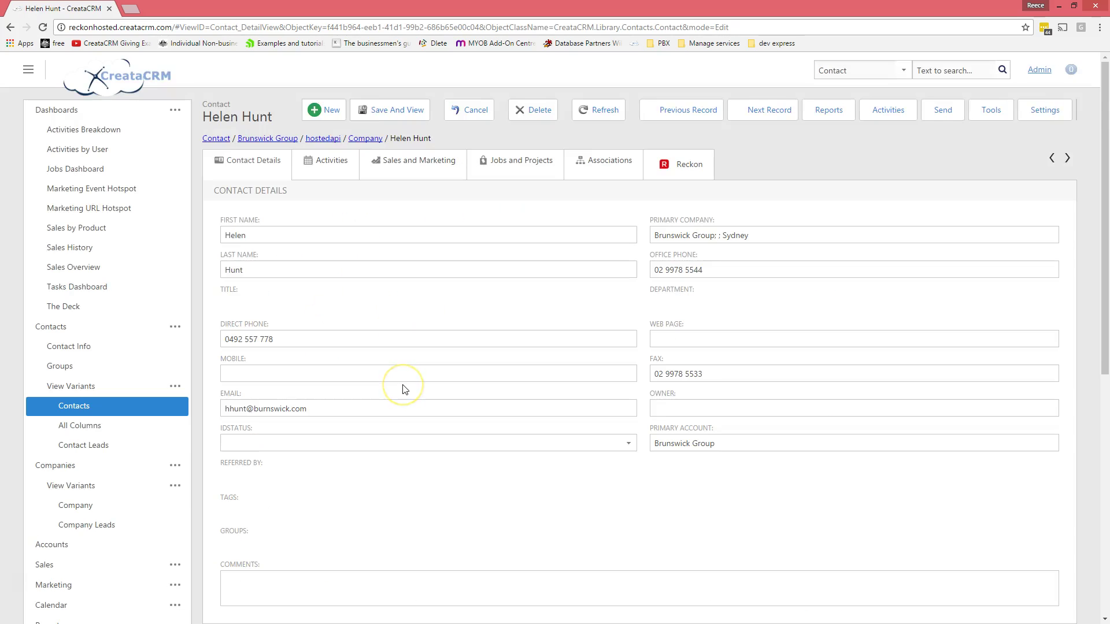
Replace Line 1 of the contact's main address with a street address
scroll(404, 389, "down", 3)
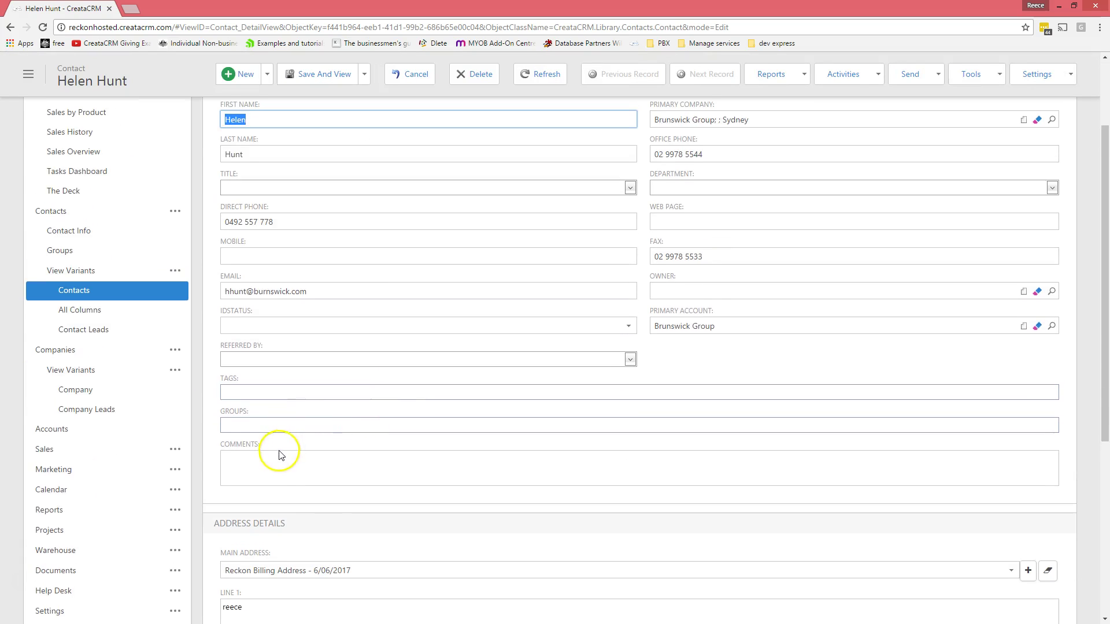
scroll(279, 454, "down", 3)
double_click(272, 441)
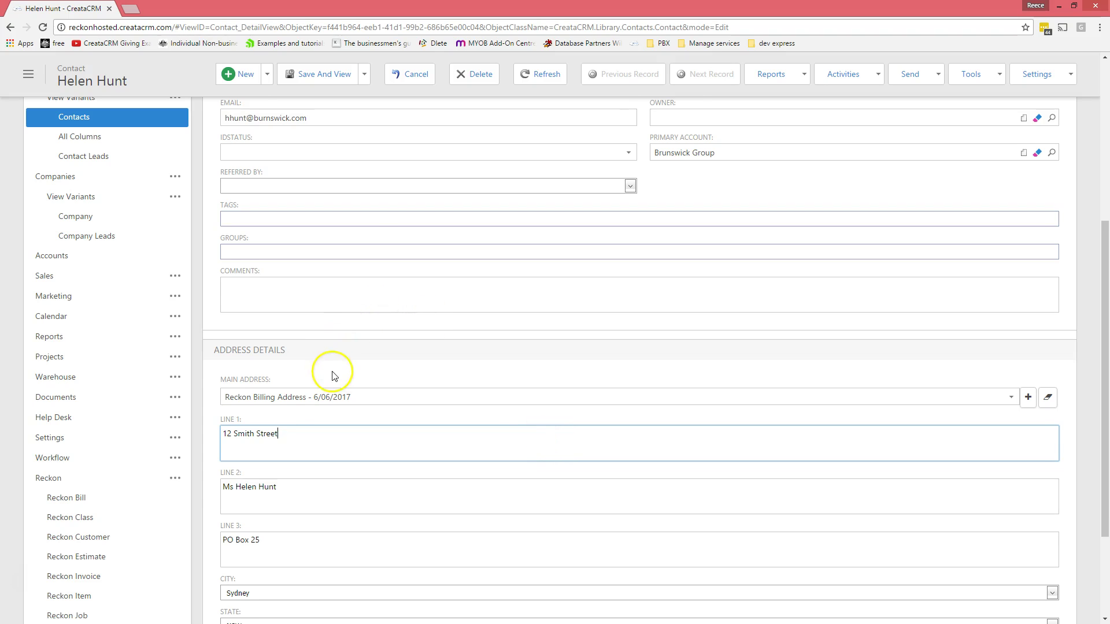
scroll(329, 370, "up", 2)
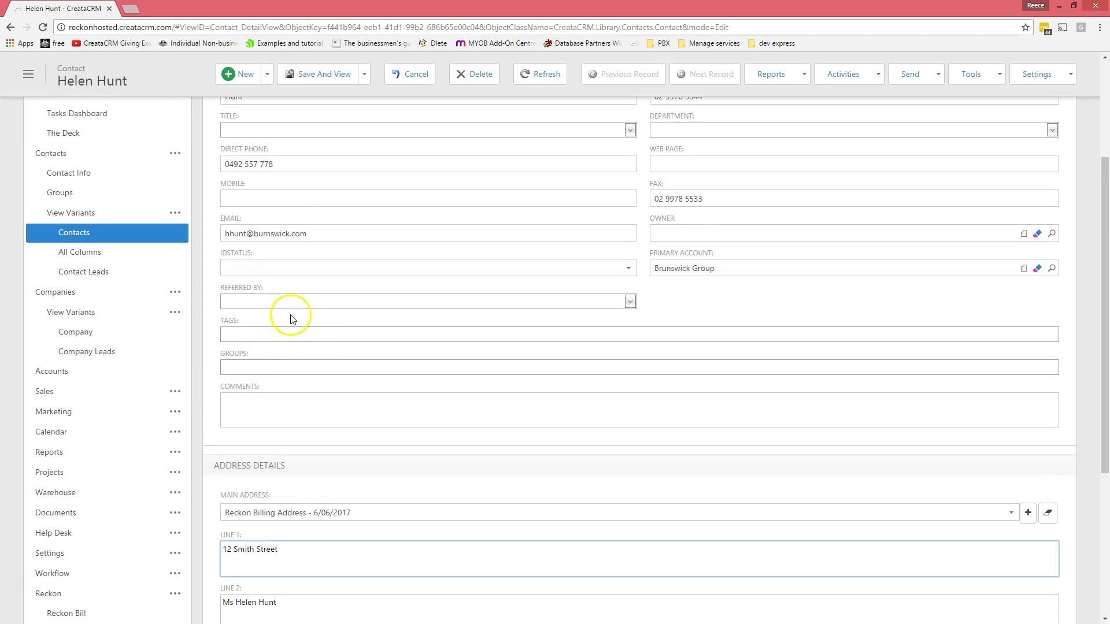
left_click(288, 333)
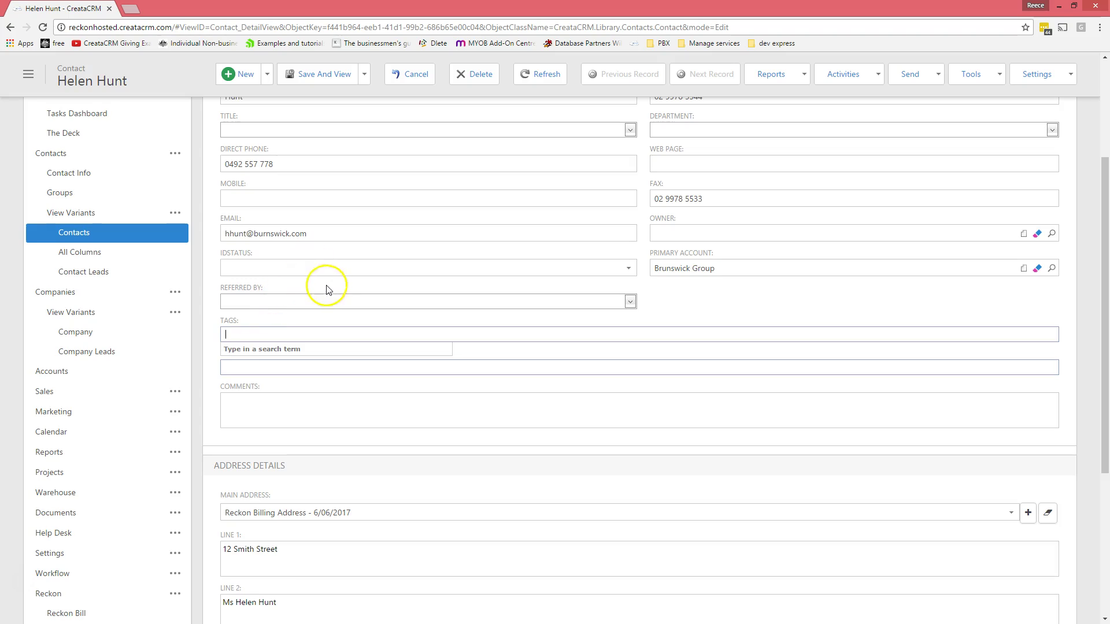
scroll(324, 289, "up", 3)
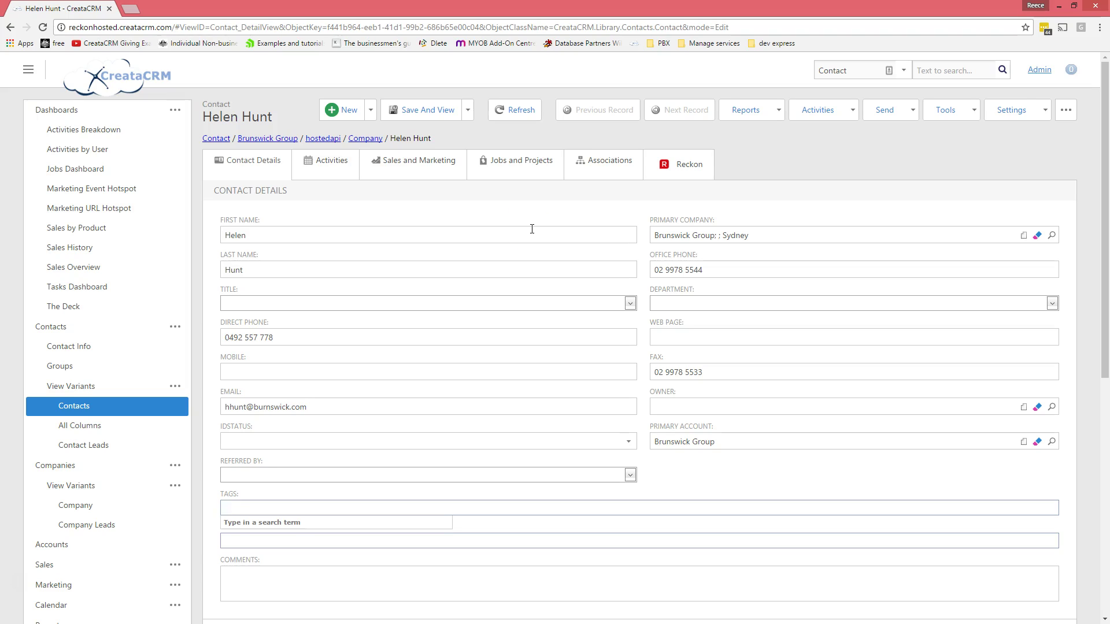
Save the contact and send its changes to Reckon with Update Reckon Customer
left_click(439, 111)
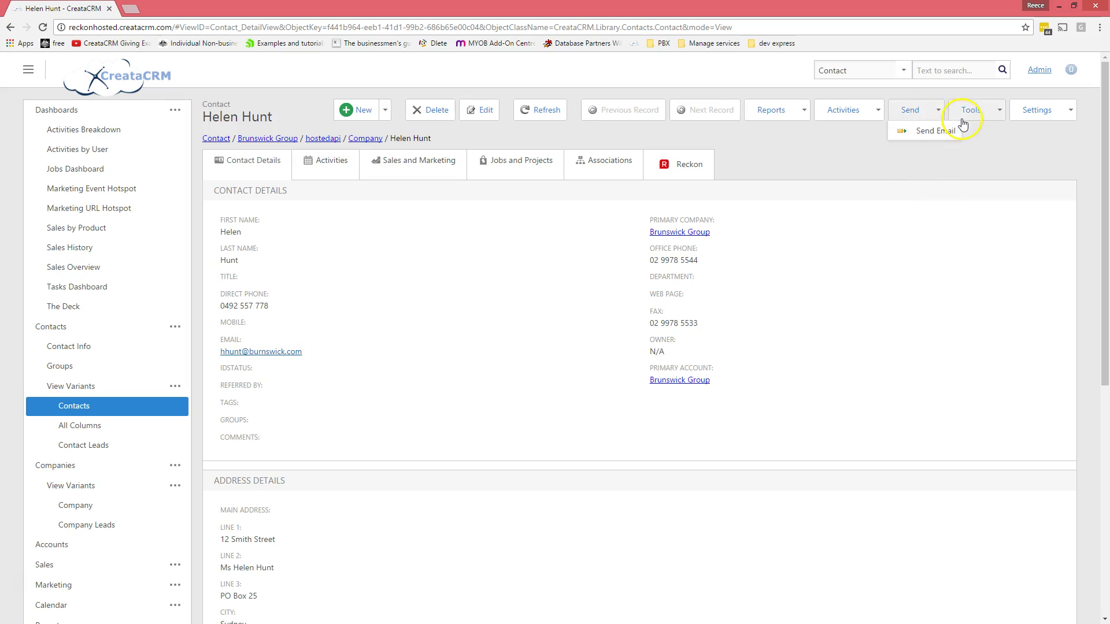
mouse_move(989, 117)
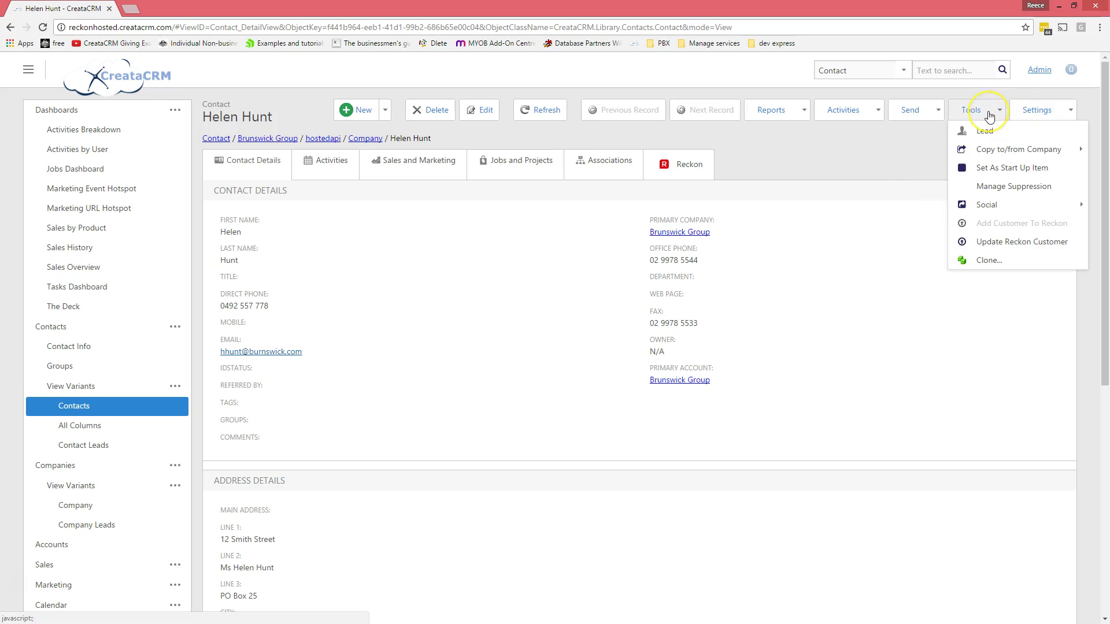
left_click(994, 243)
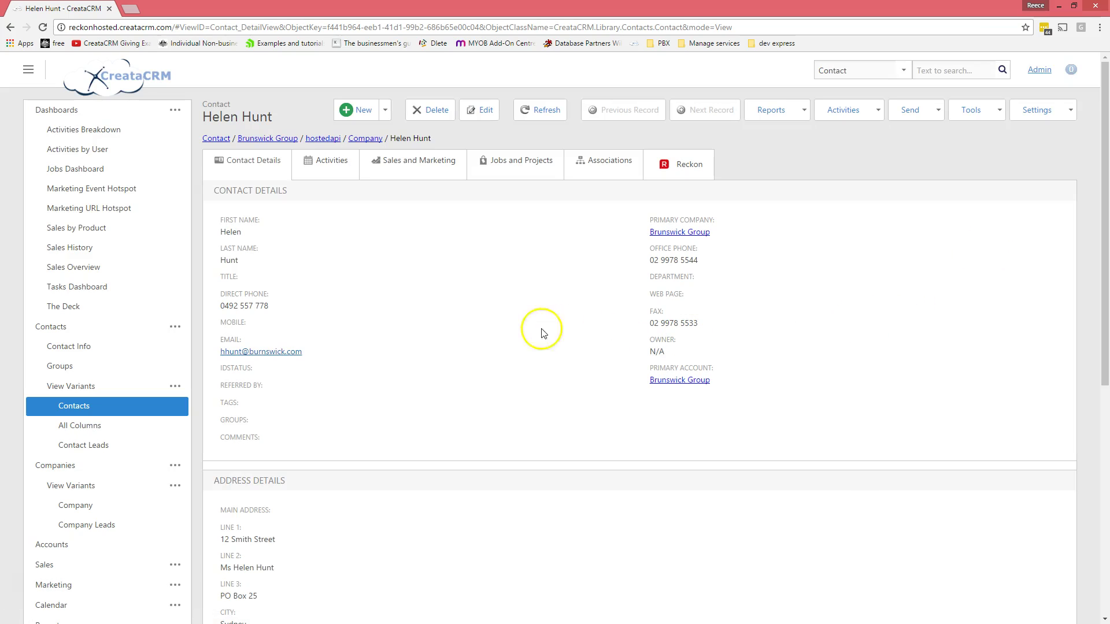
Open the Reckon Settings record and start a Reckon Hosted sync
scroll(346, 350, "down", 5)
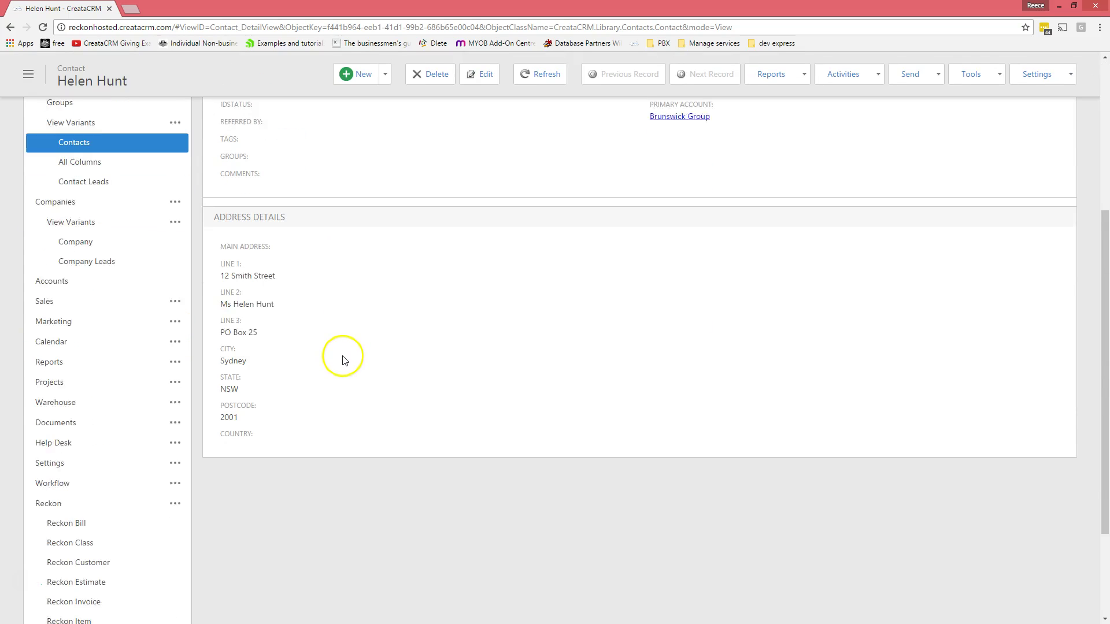
scroll(64, 557, "down", 1)
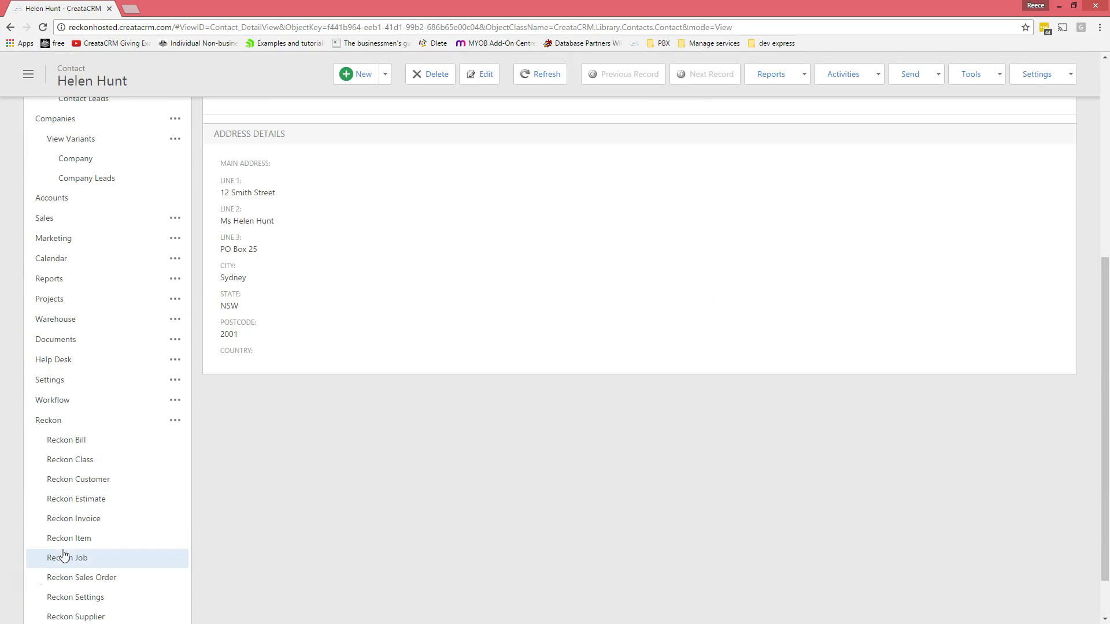
scroll(111, 506, "down", 1)
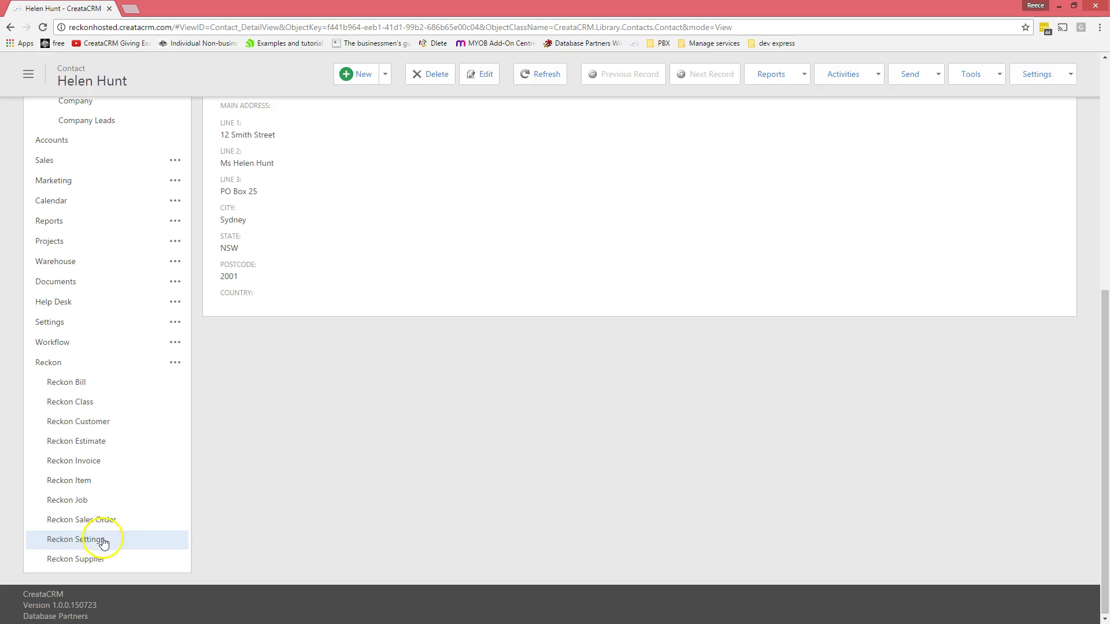
left_click(102, 539)
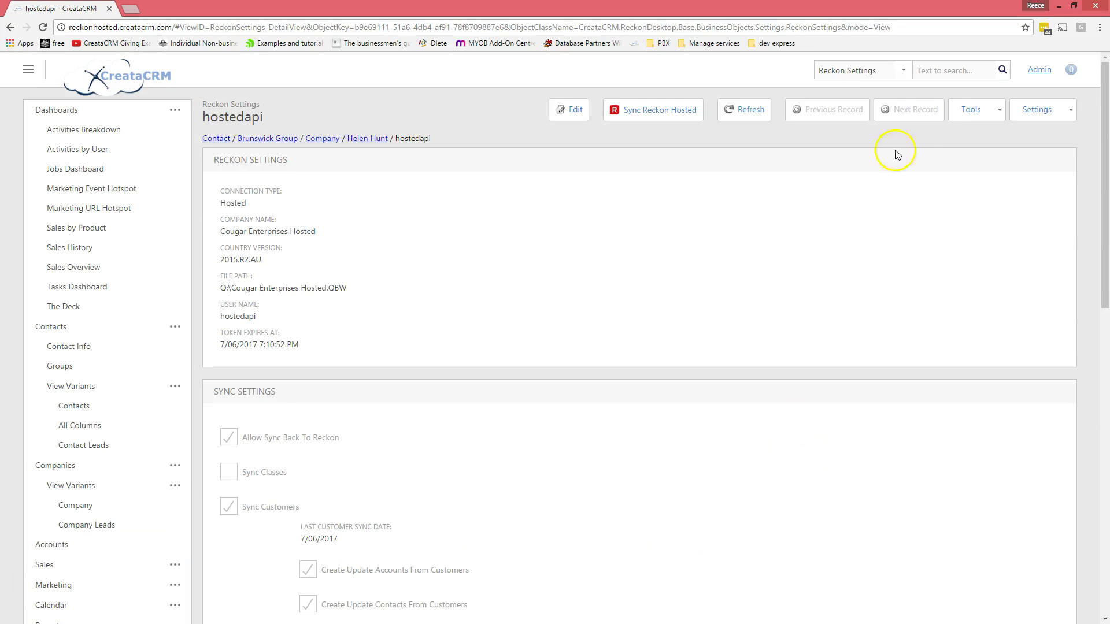
left_click(990, 122)
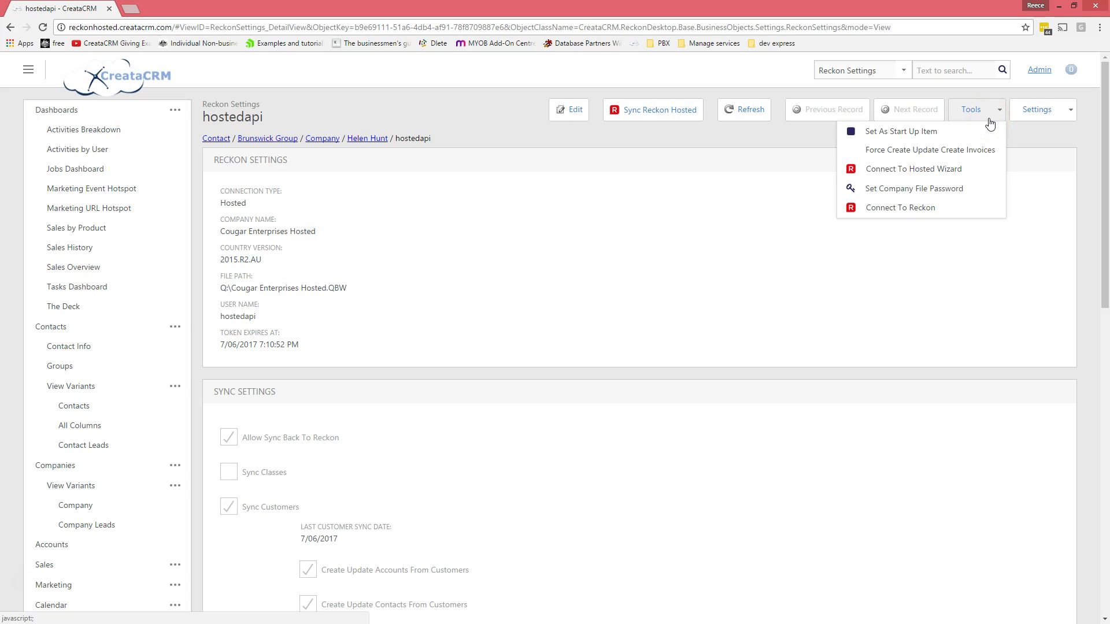
left_click(646, 119)
left_click(602, 96)
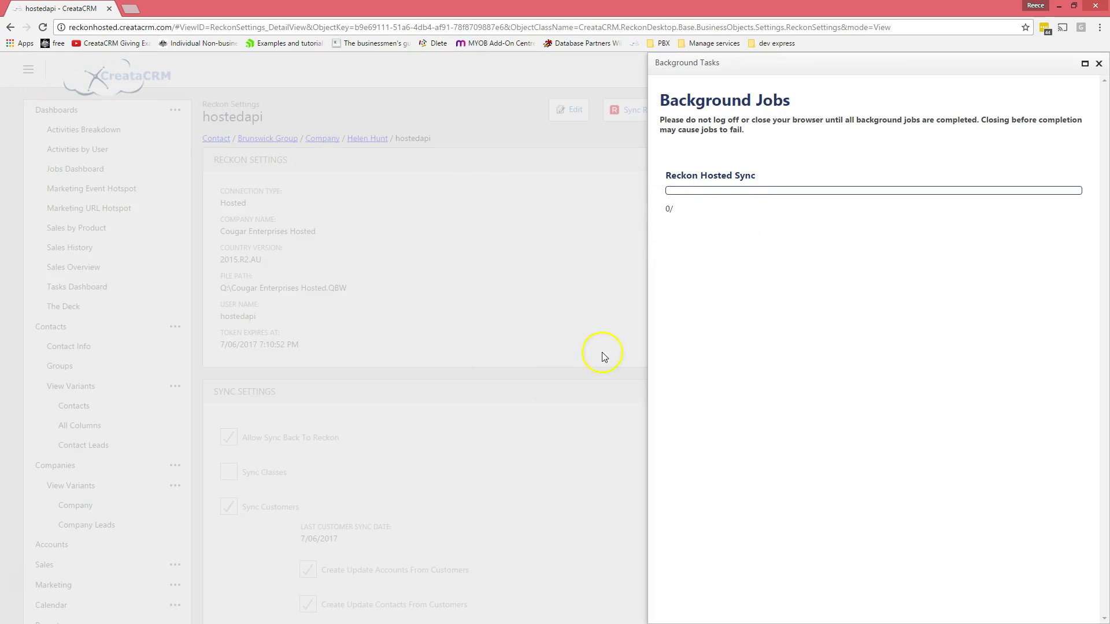
Read the full Syncing To Reckon message in the background jobs from its beginning to its end
left_click_drag(679, 198, 1075, 207)
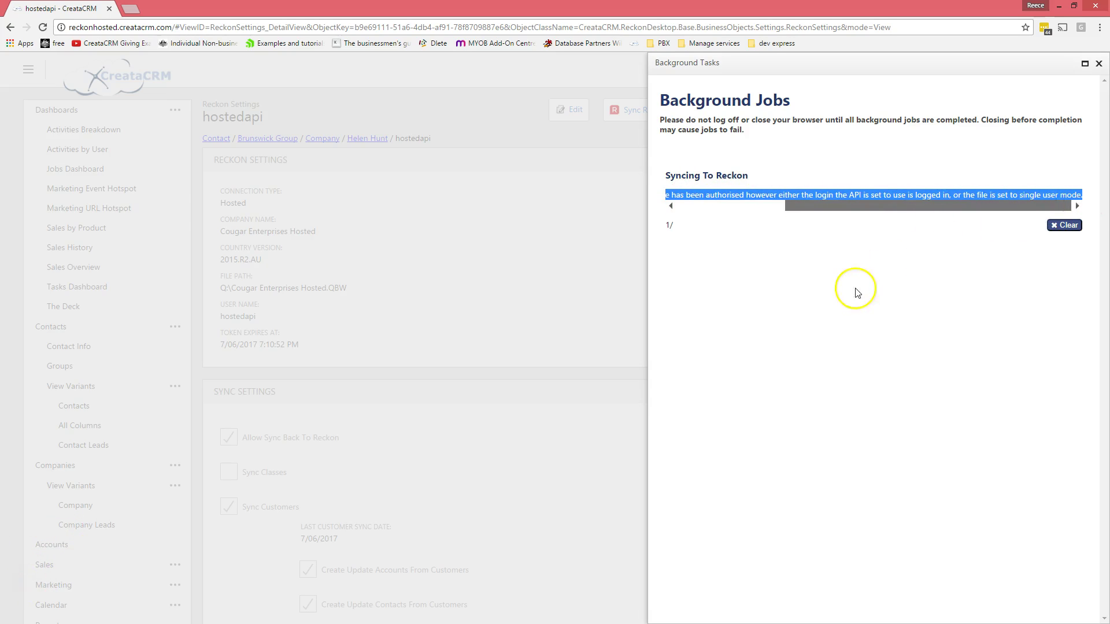
left_click_drag(865, 218, 779, 208)
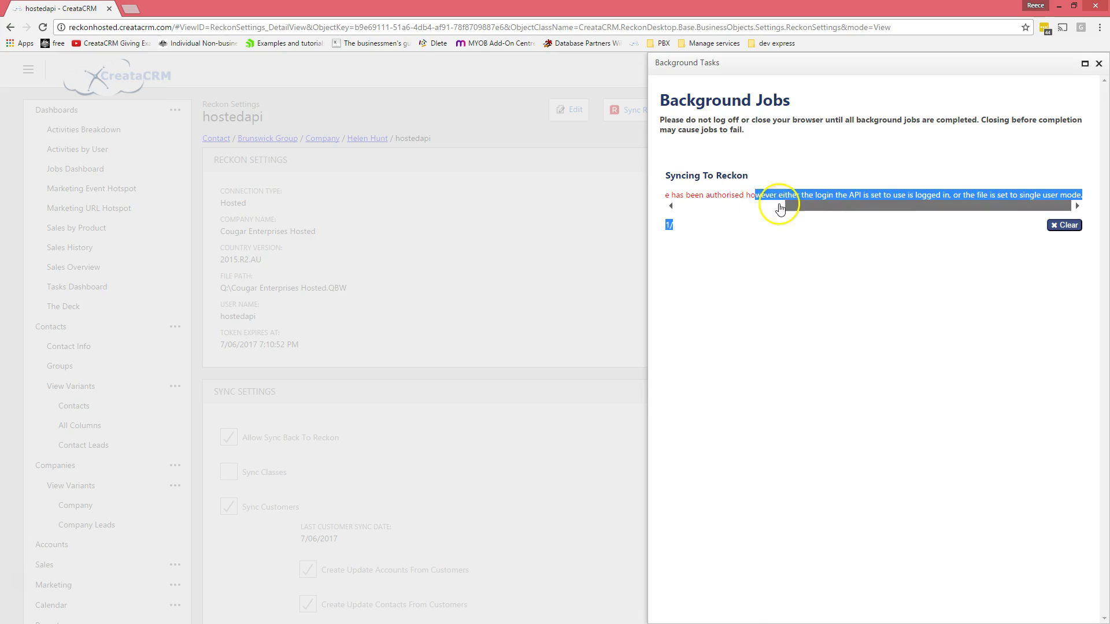
left_click(780, 208)
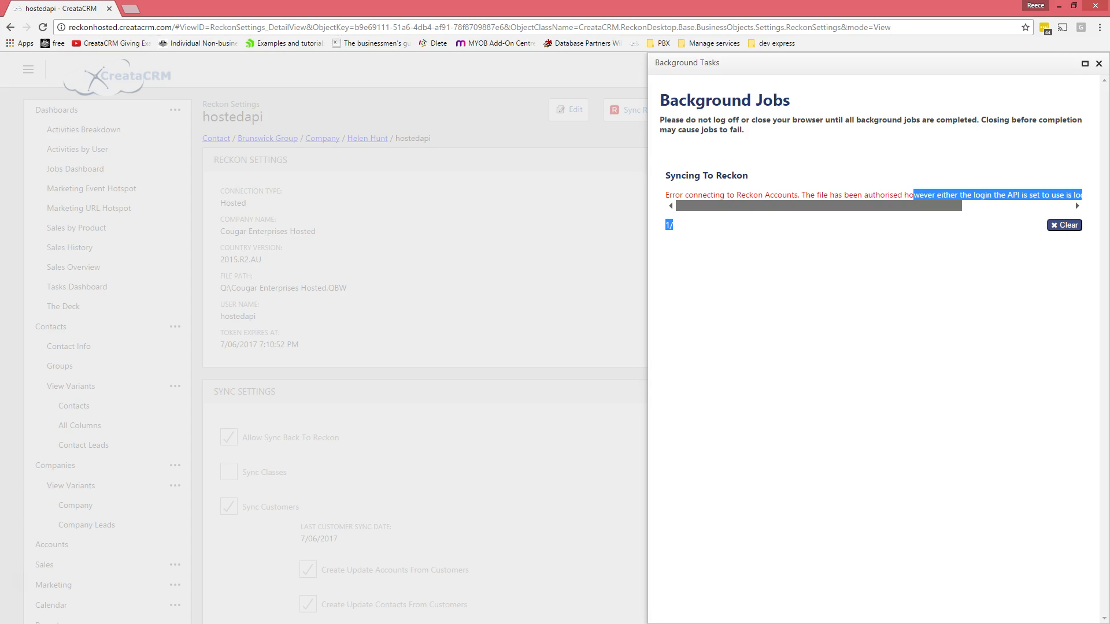
Switch to Reckon Accounts Hosted, check the company file's user mode option and close the Customer Centre
left_click(14, 581)
left_click_drag(0, 121, 564, 72)
double_click(564, 71)
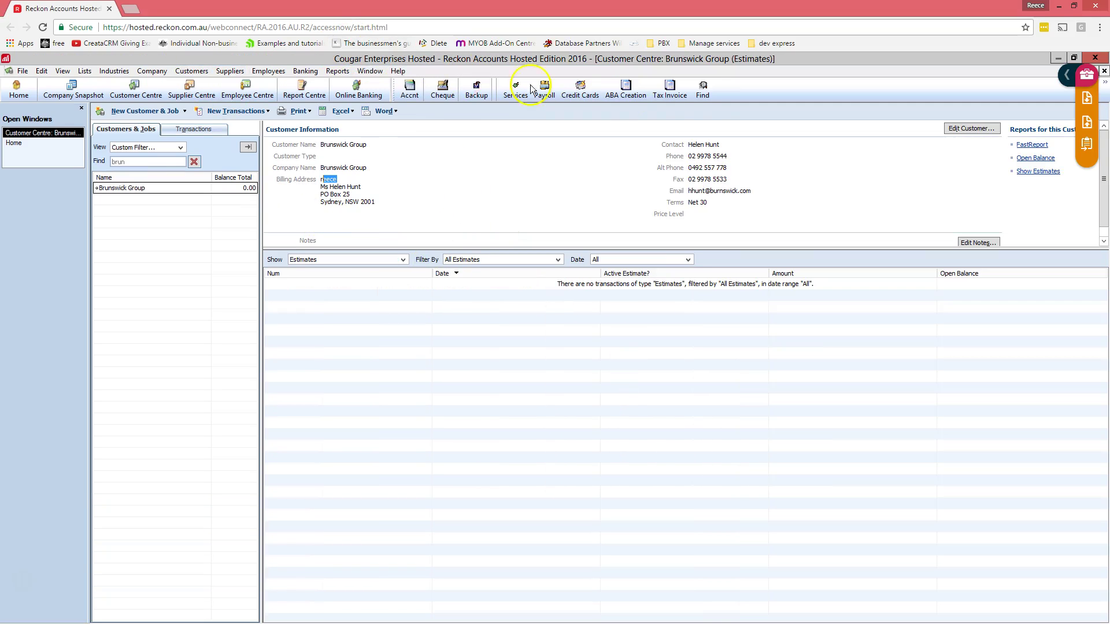
left_click(21, 72)
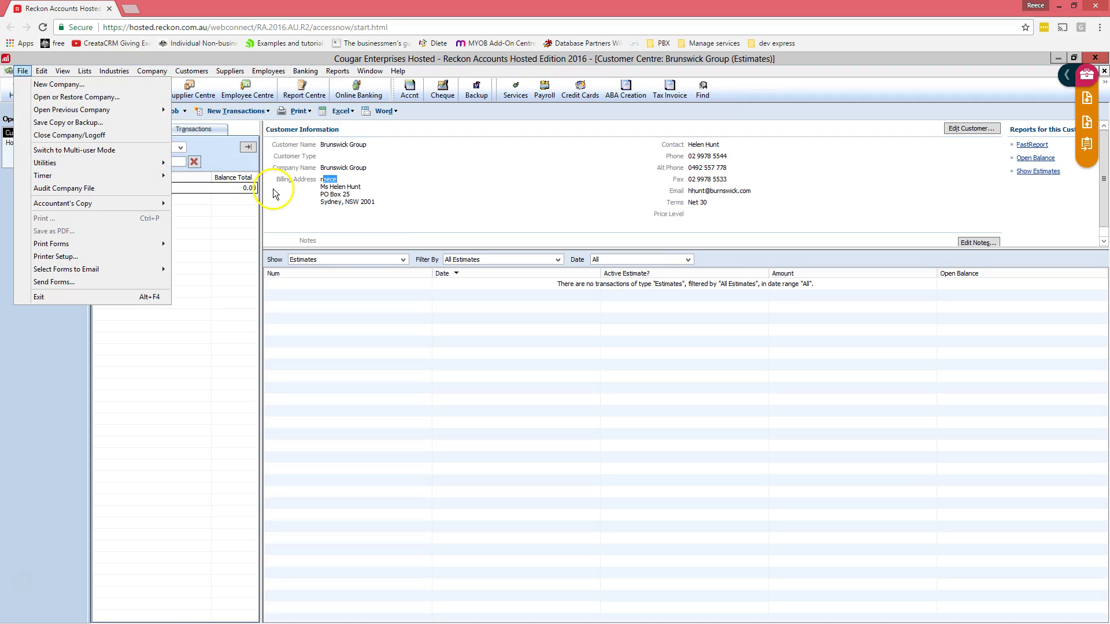
left_click(581, 210)
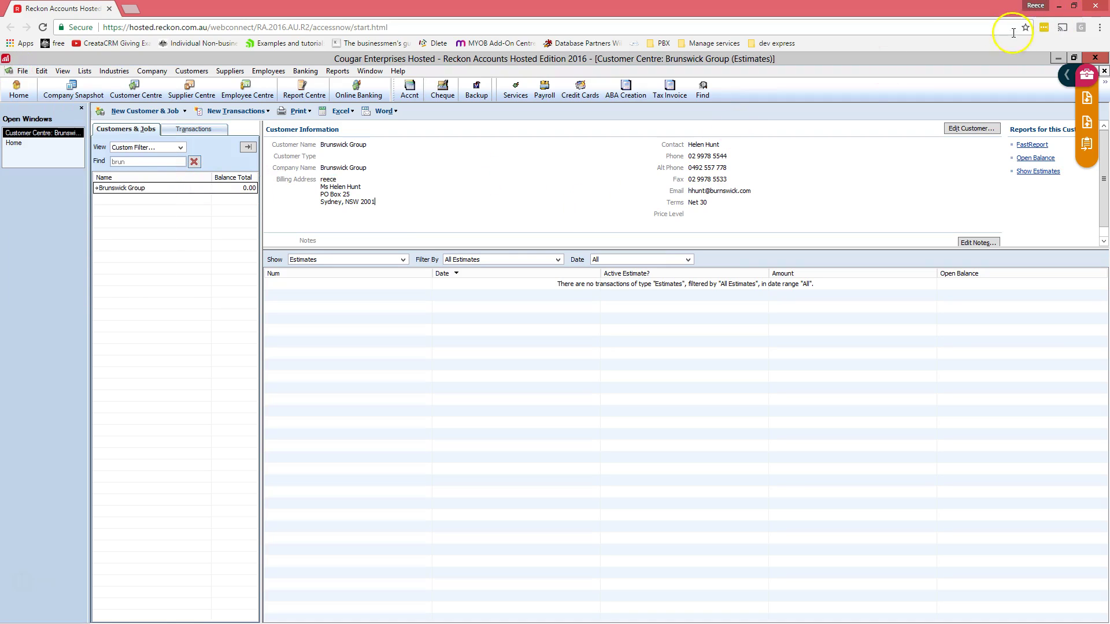
left_click(1105, 61)
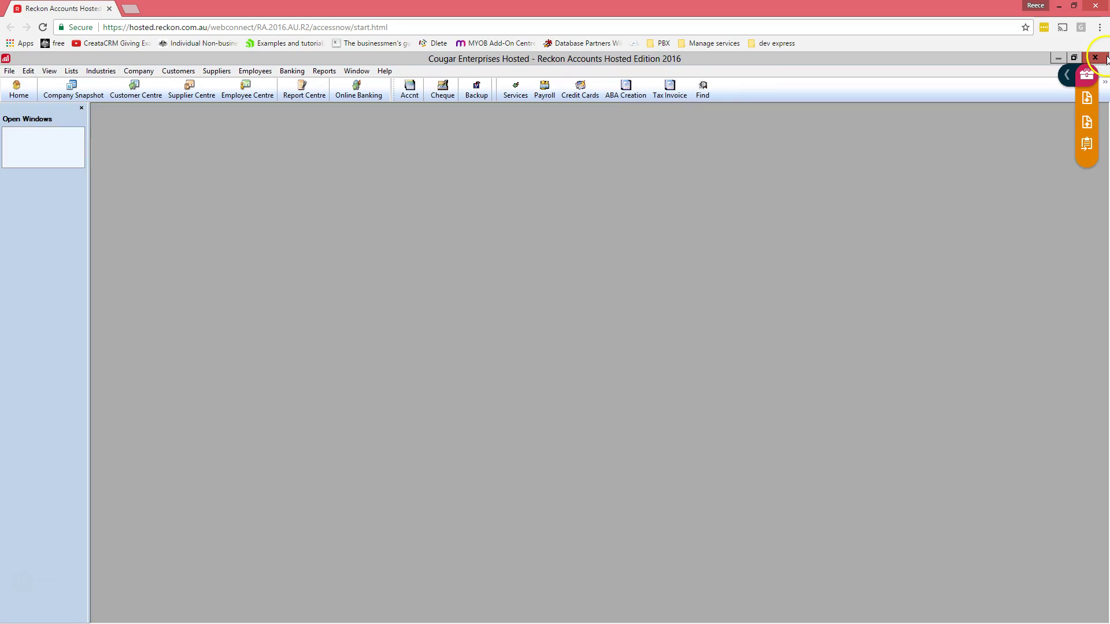
Close Reckon Accounts Hosted, then in CreataCRM clear the previous background job and rerun the Reckon Hosted sync
left_click(1106, 57)
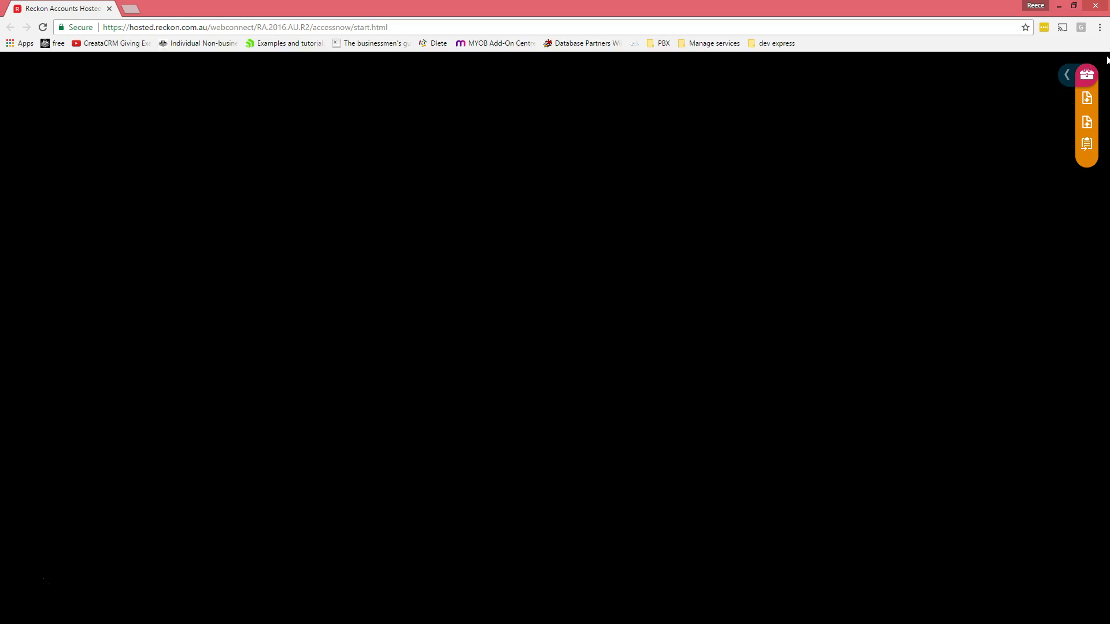
left_click(1061, 7)
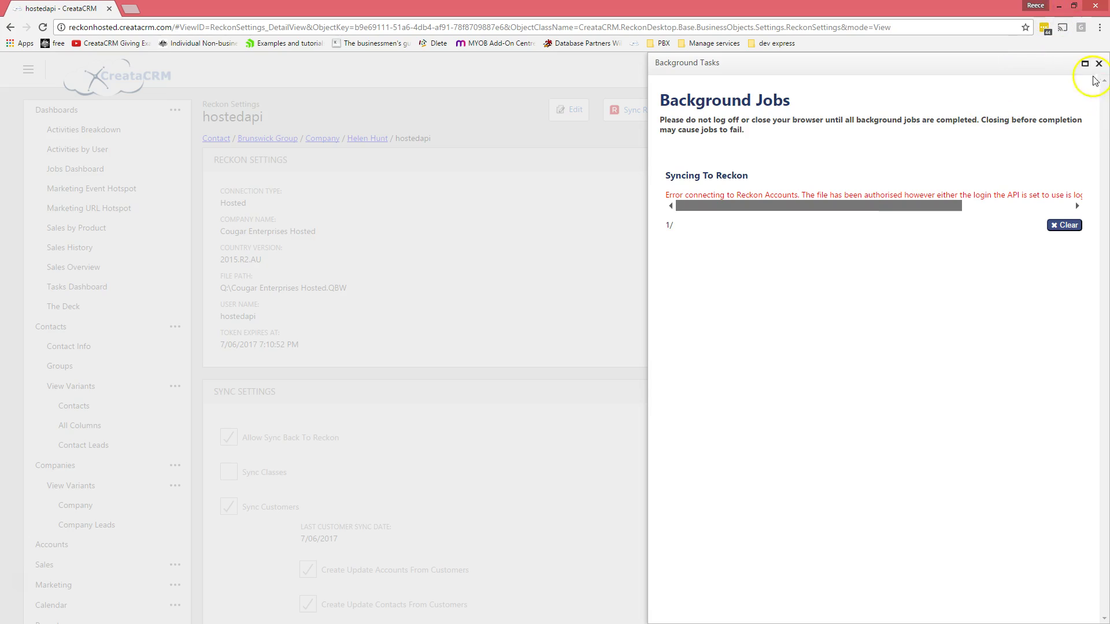
left_click(1064, 225)
left_click(1099, 63)
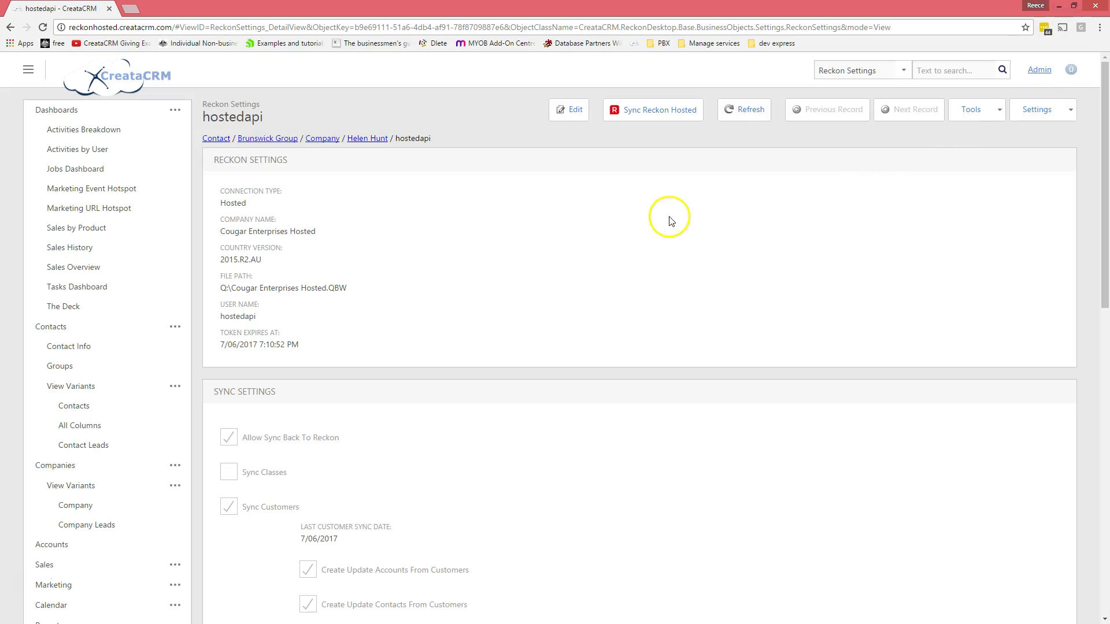
left_click(670, 110)
left_click(602, 94)
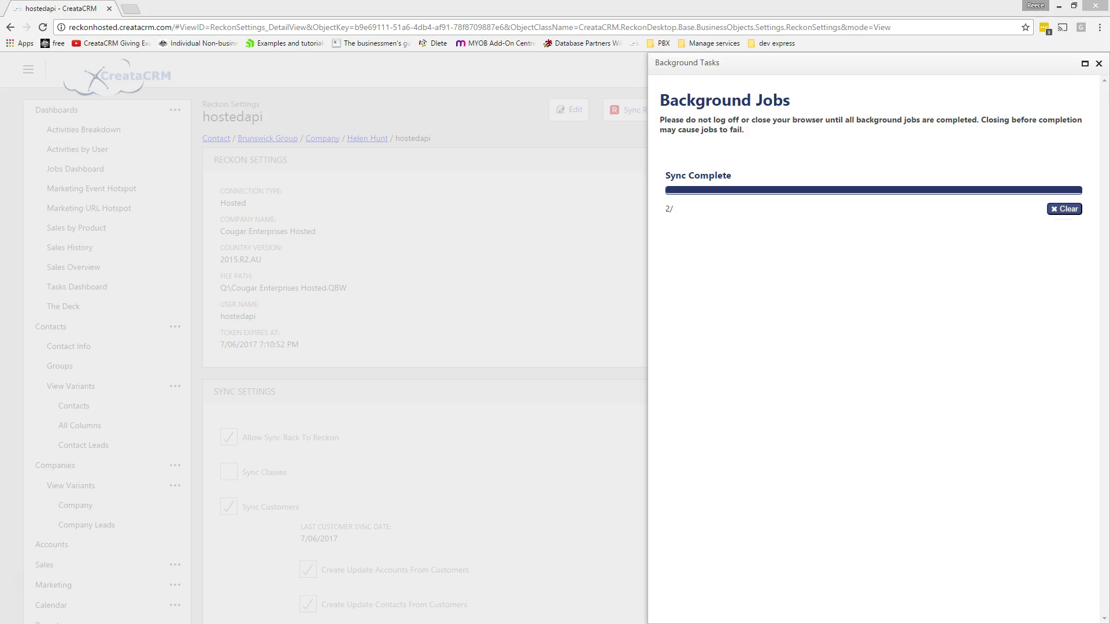
Switch to Reckon, launch Accounts 2016 R2 and log in to Cougar Enterprises Hosted as Admin with the account password
left_click_drag(0, 38, 312, 38)
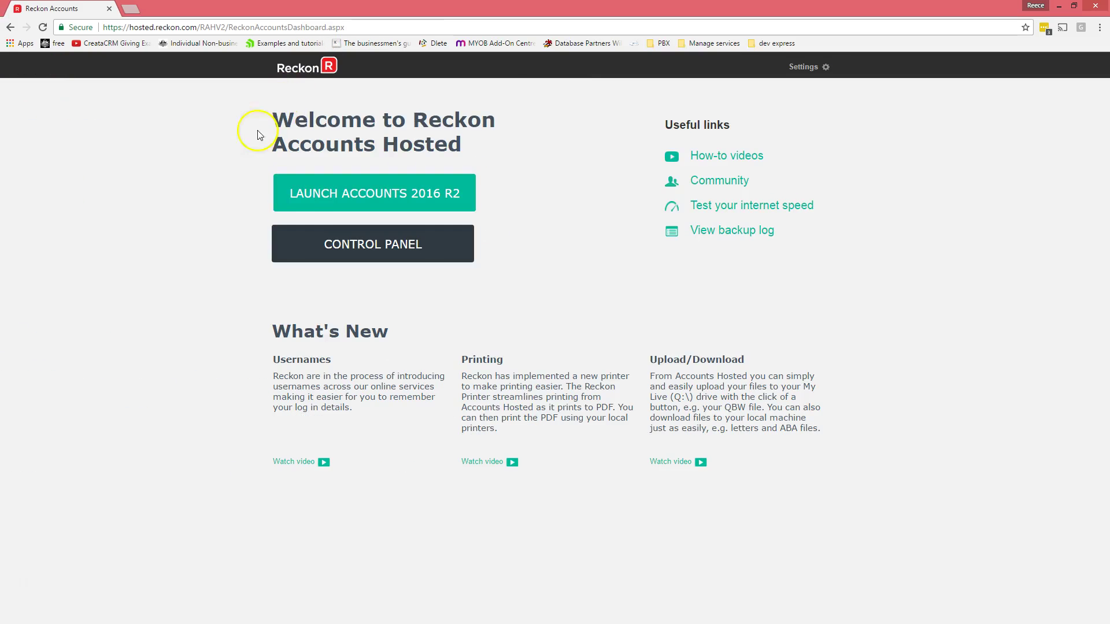
left_click(307, 178)
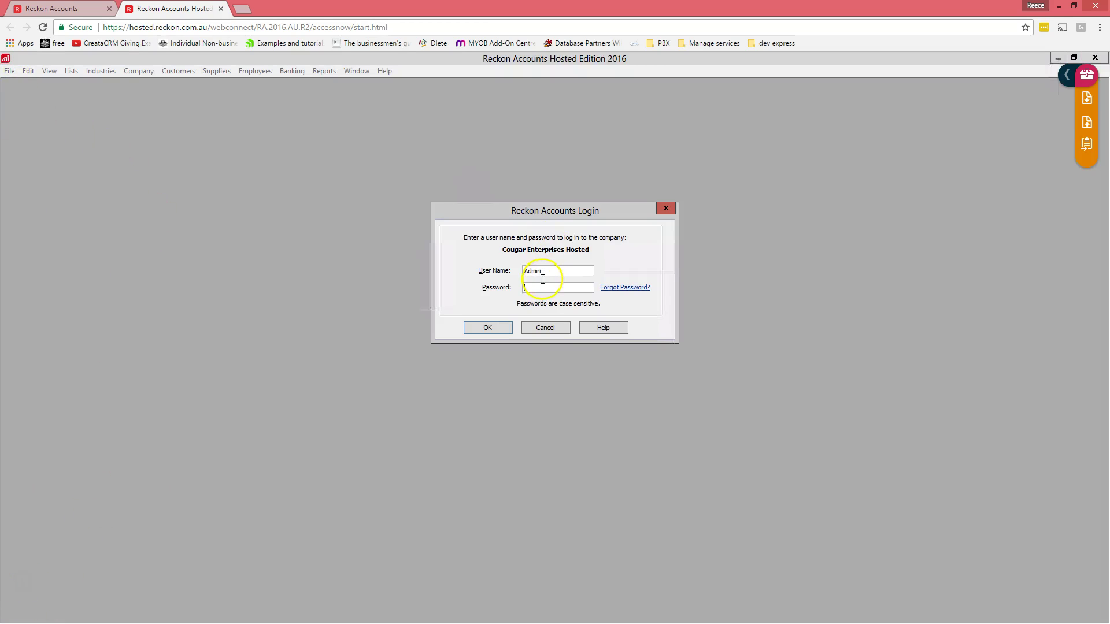
type("******")
key("Return")
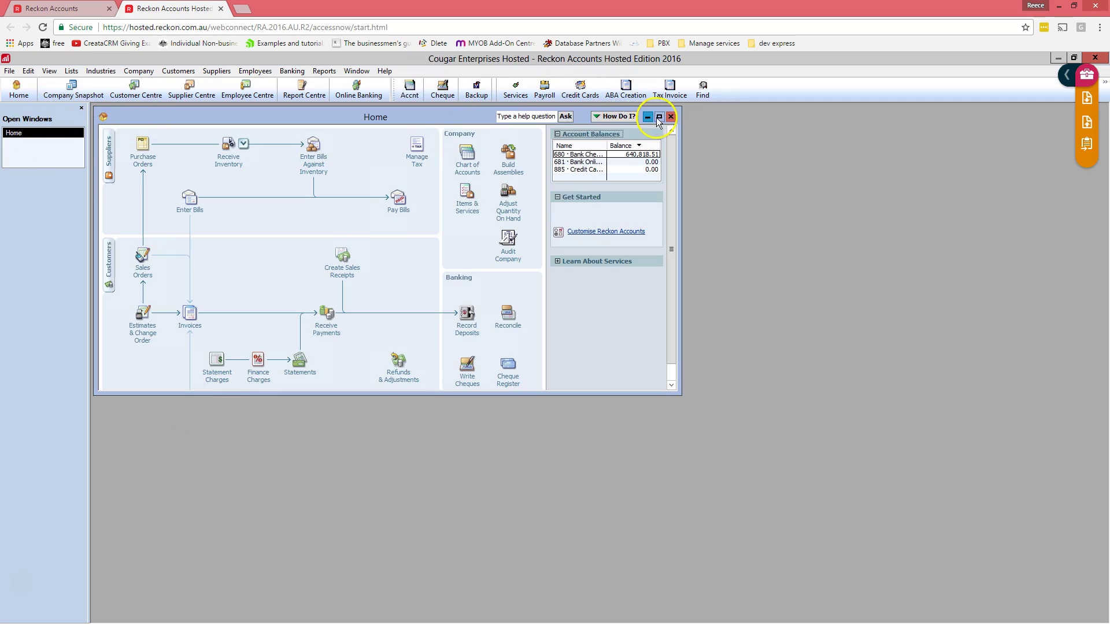
Search the Customer Centre for brunswick and open the Brunswick Group customer to check its Bill To street address
left_click(658, 117)
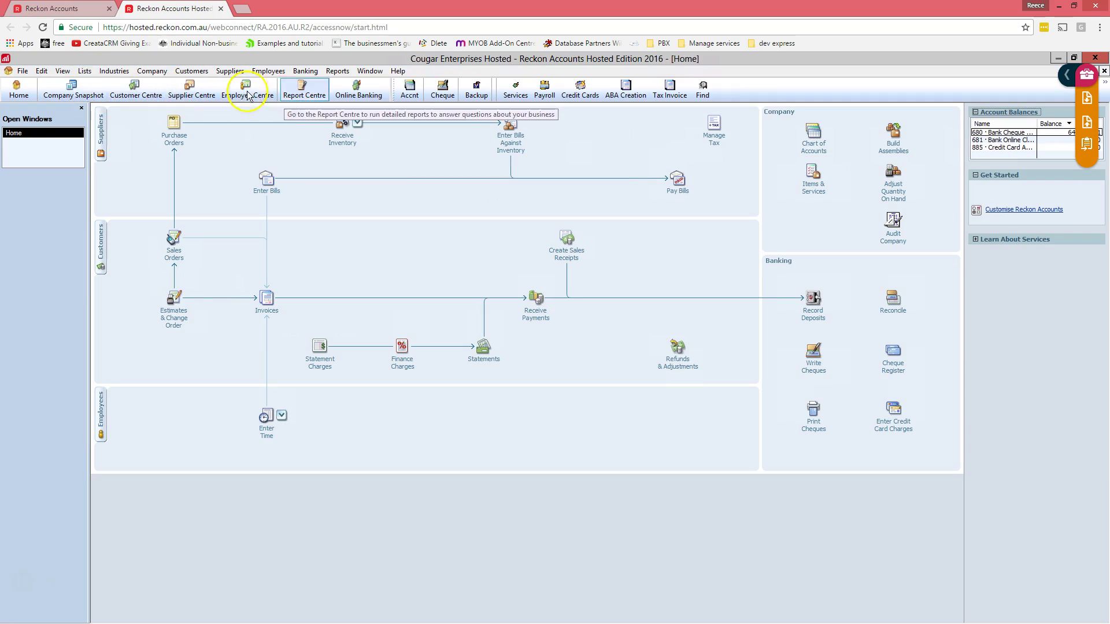
left_click(78, 97)
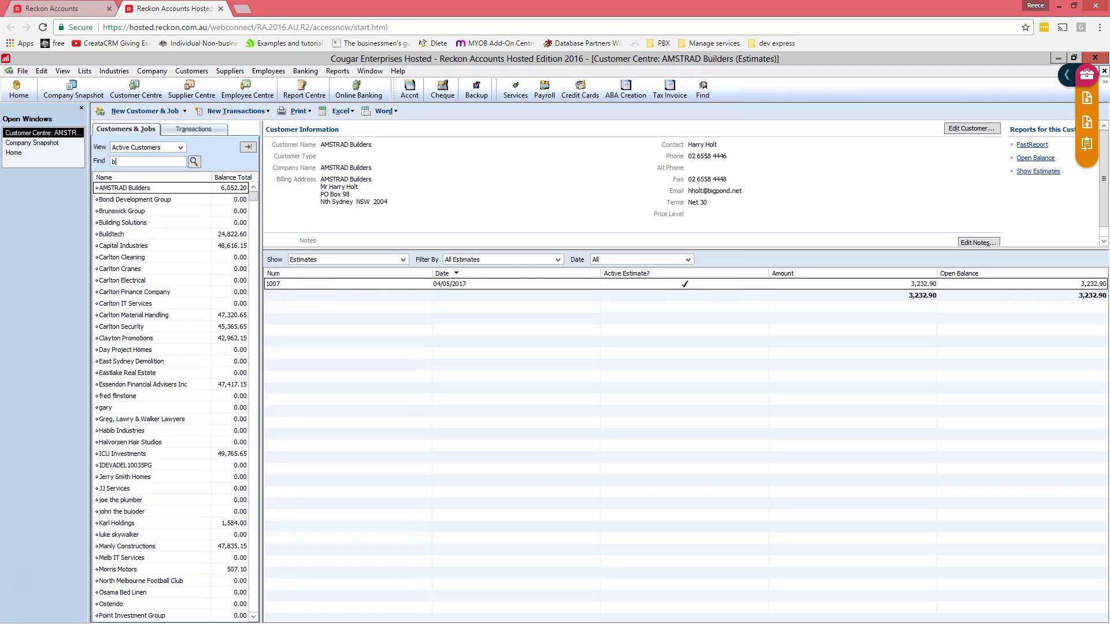
type("unswick")
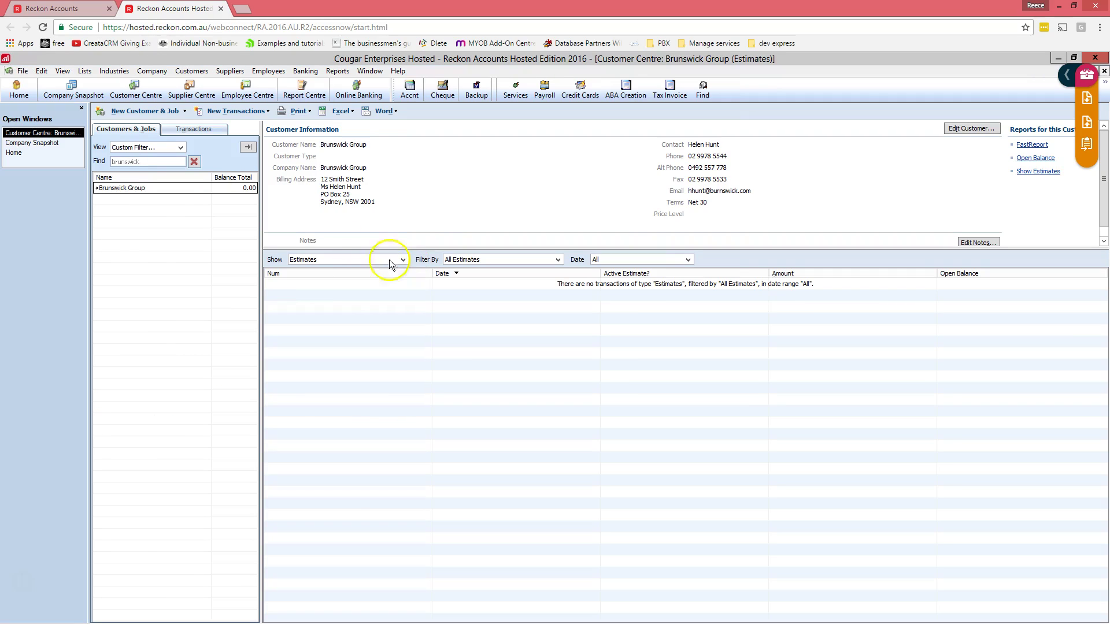
double_click(144, 188)
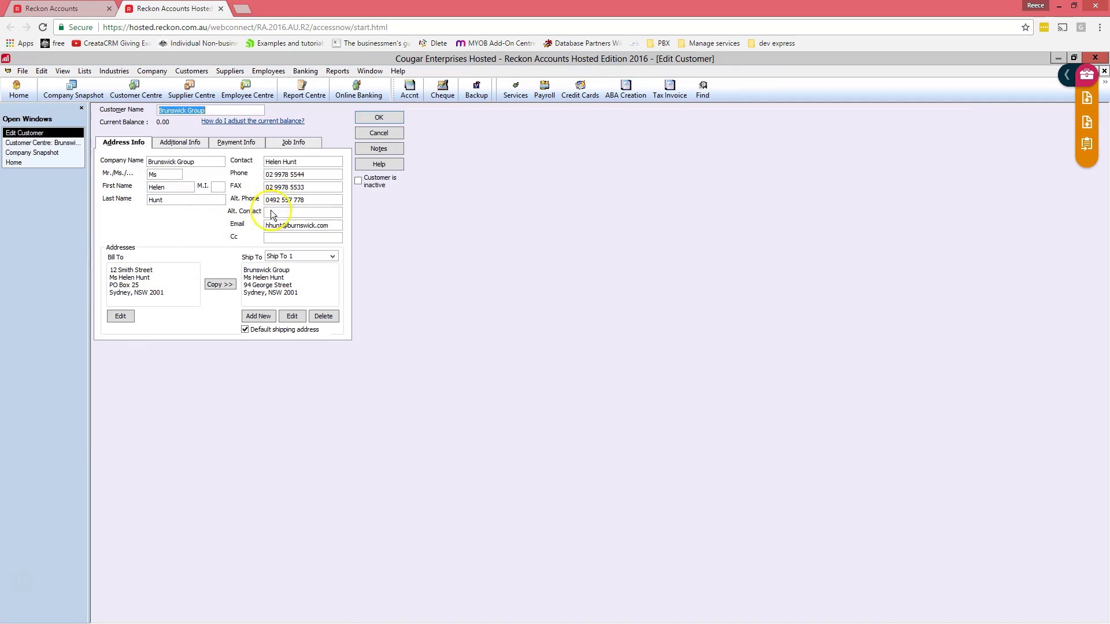
left_click_drag(156, 270, 110, 270)
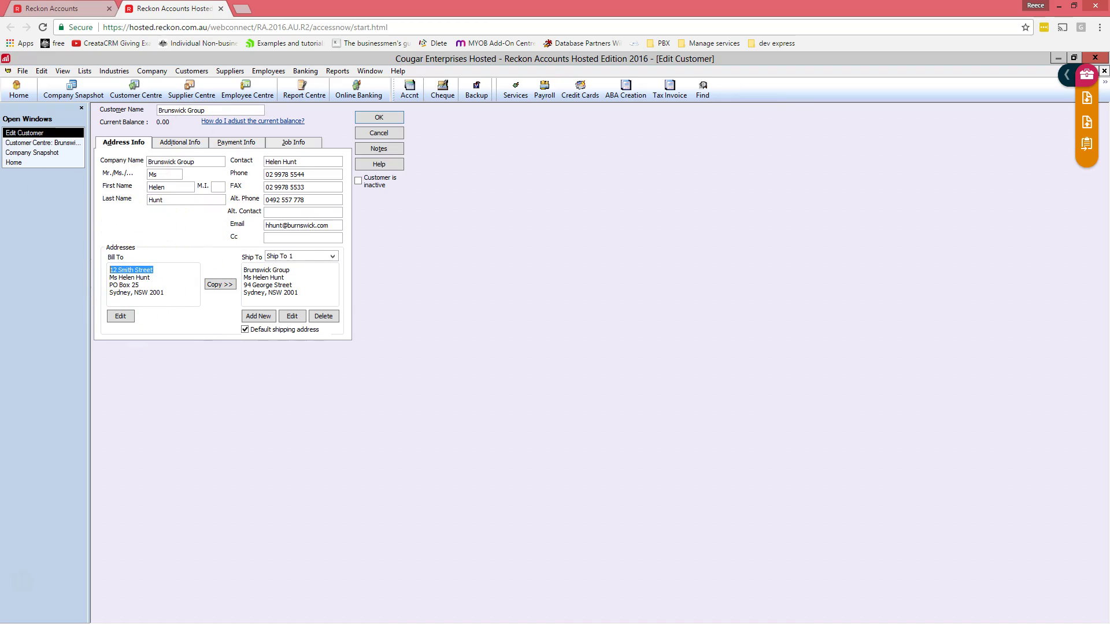
Switch to CreataCRM and open the Brunswick Group contact to compare the main address with the one in Reckon
left_click_drag(0, 136, 571, 130)
double_click(571, 131)
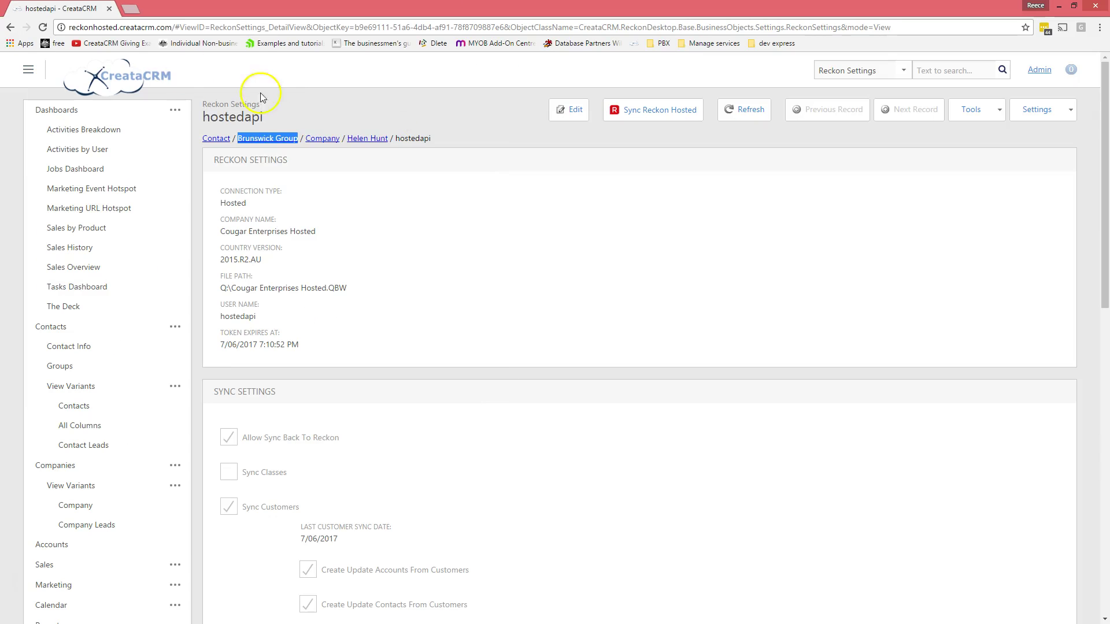
left_click(367, 139)
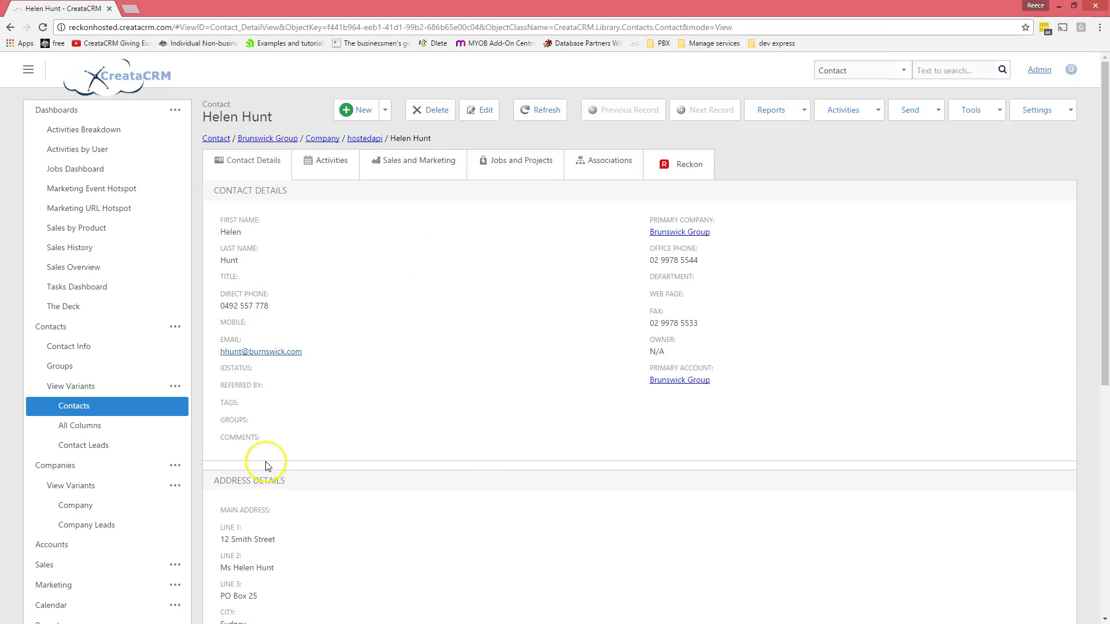
left_click_drag(282, 548, 227, 540)
left_click(449, 386)
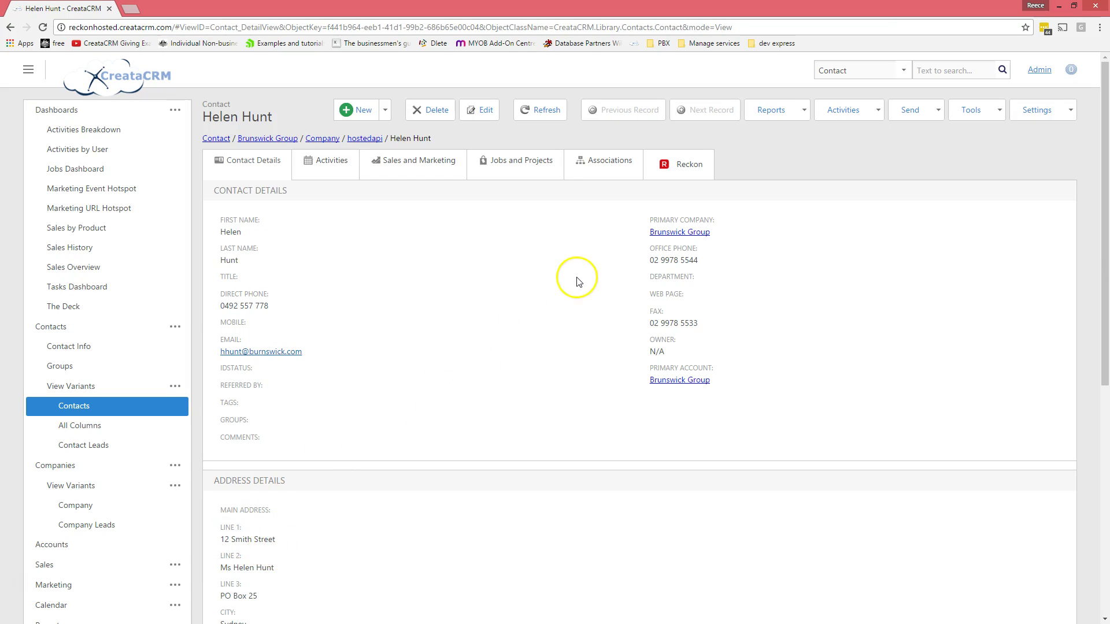
scroll(400, 249, "down", 1)
scroll(400, 246, "up", 1)
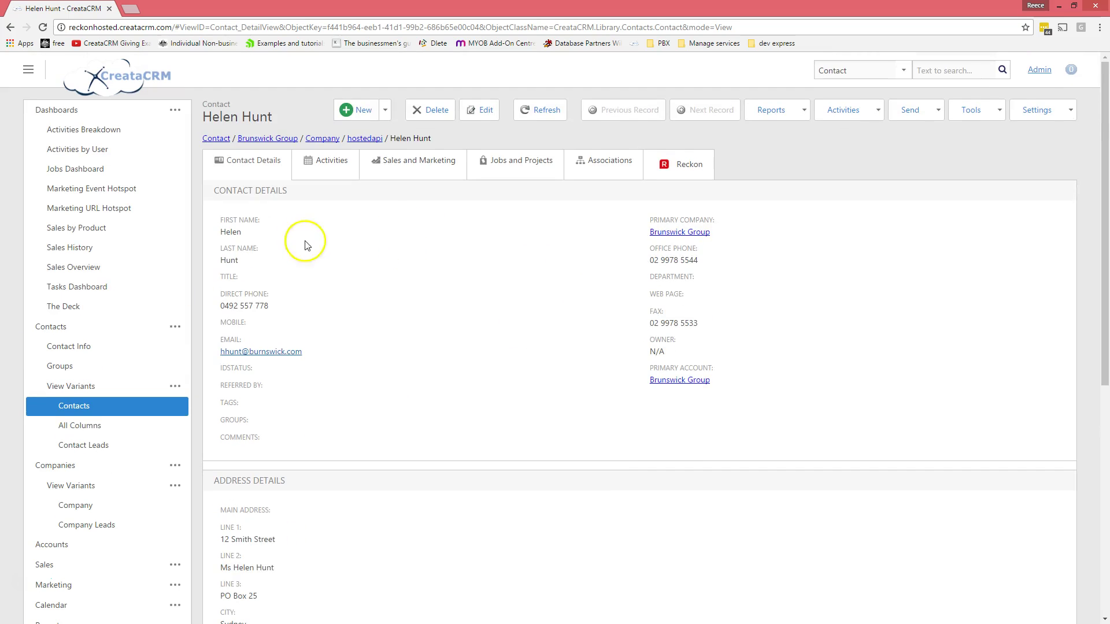
Review the contact's activities, sales and marketing, jobs and projects, and Reckon customer invoice details
left_click(315, 170)
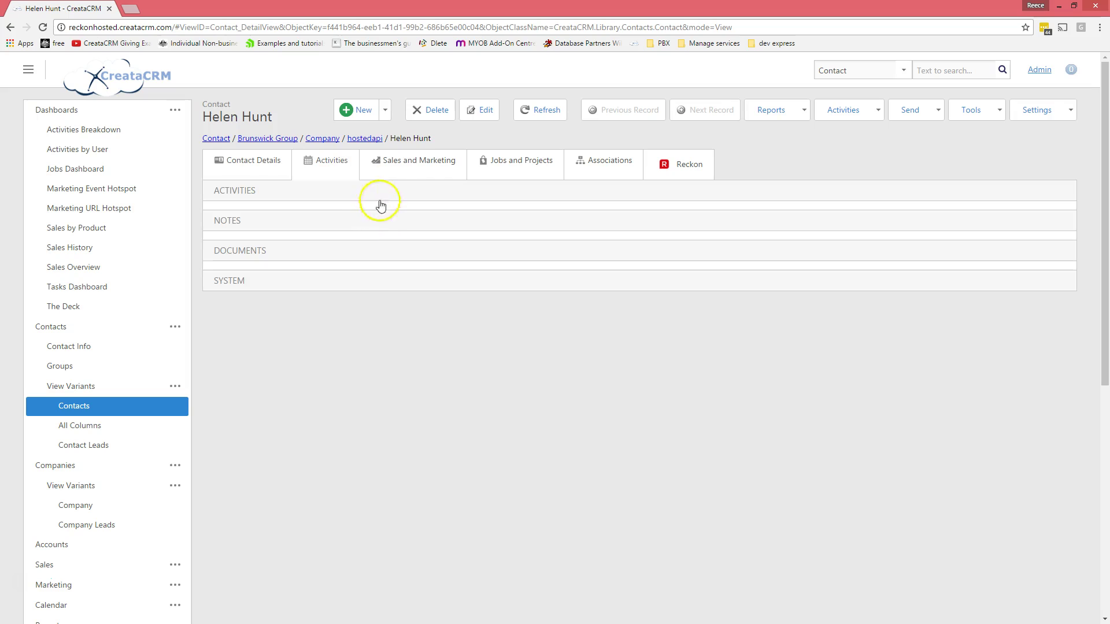
left_click(413, 164)
left_click(535, 172)
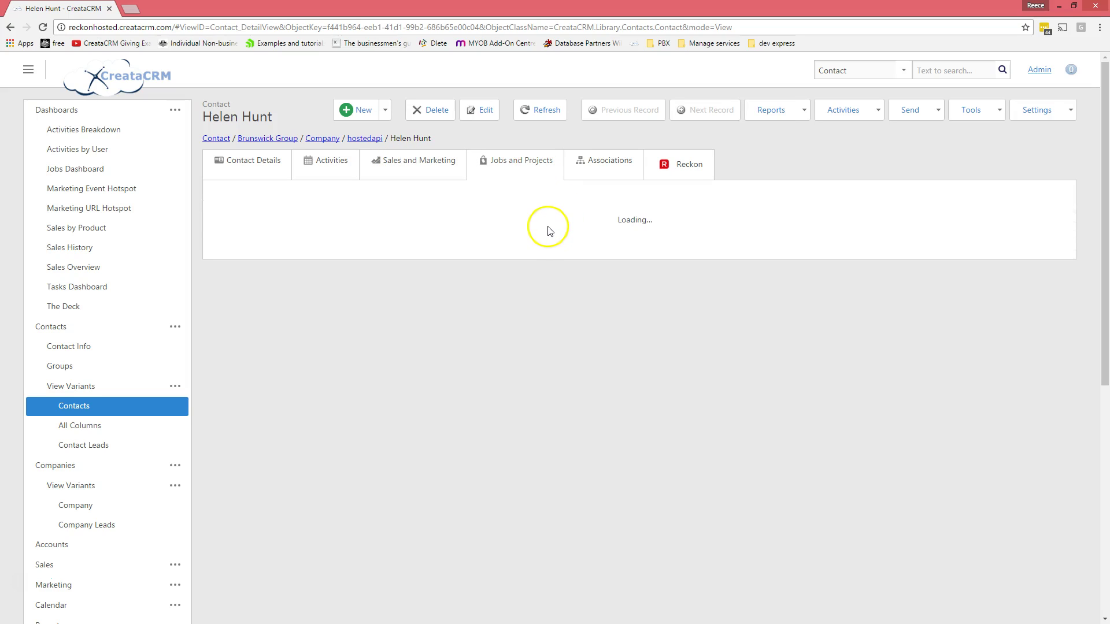
left_click(687, 172)
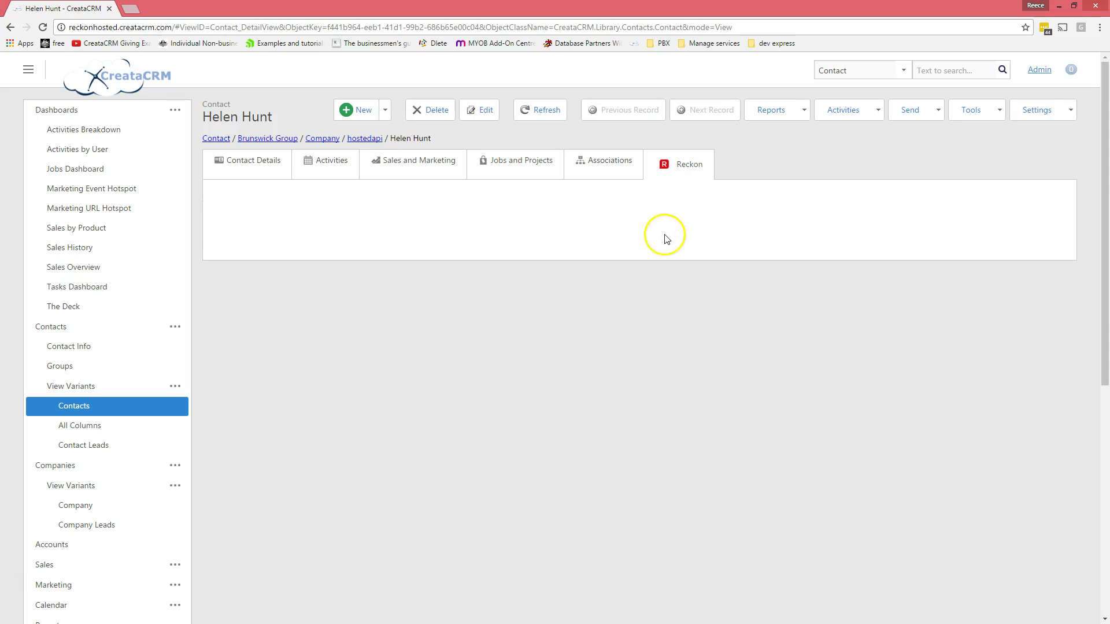
scroll(484, 345, "down", 4)
scroll(485, 346, "up", 4)
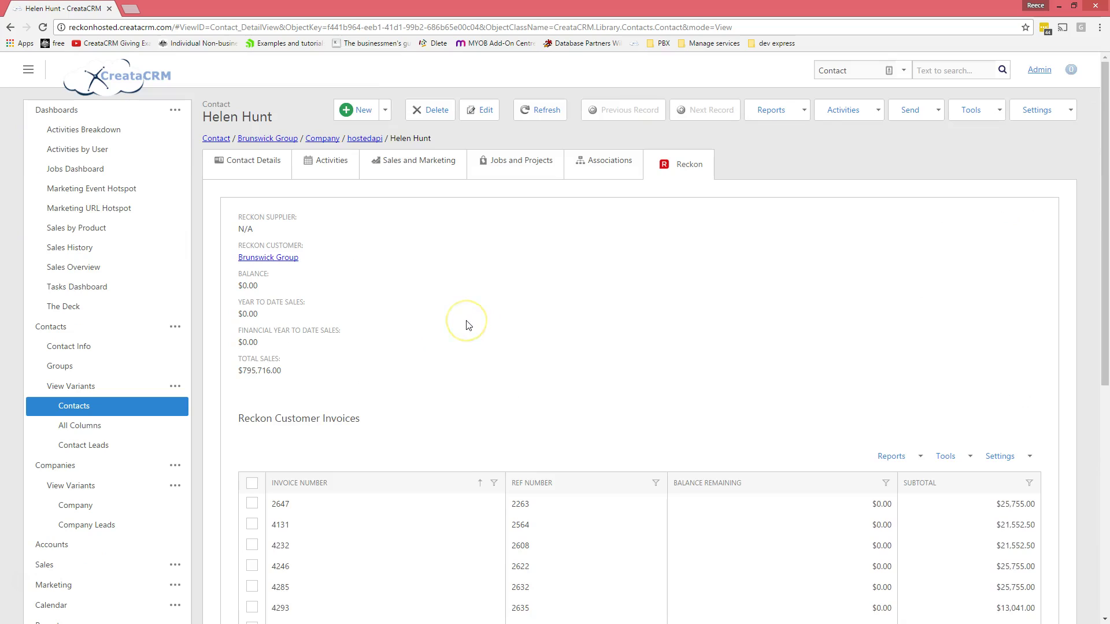